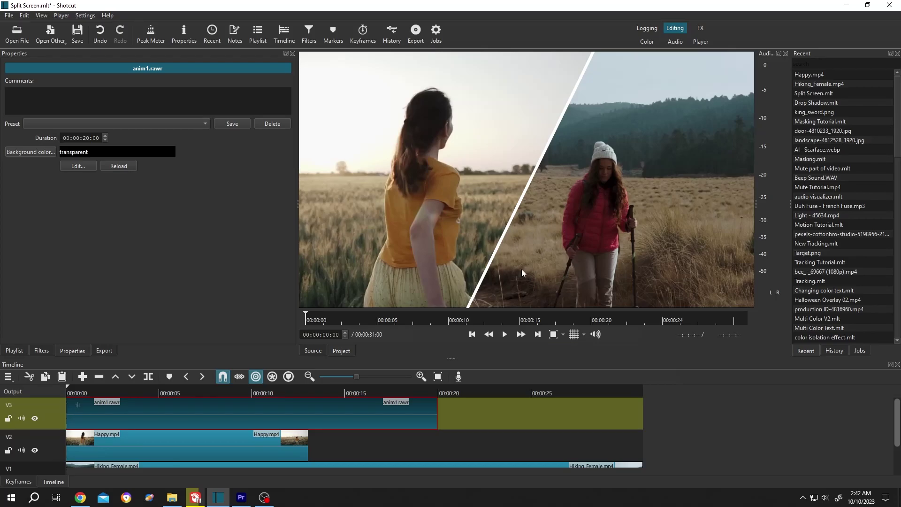
# - Play back the finished split-screen preview
pyautogui.click(506, 335)
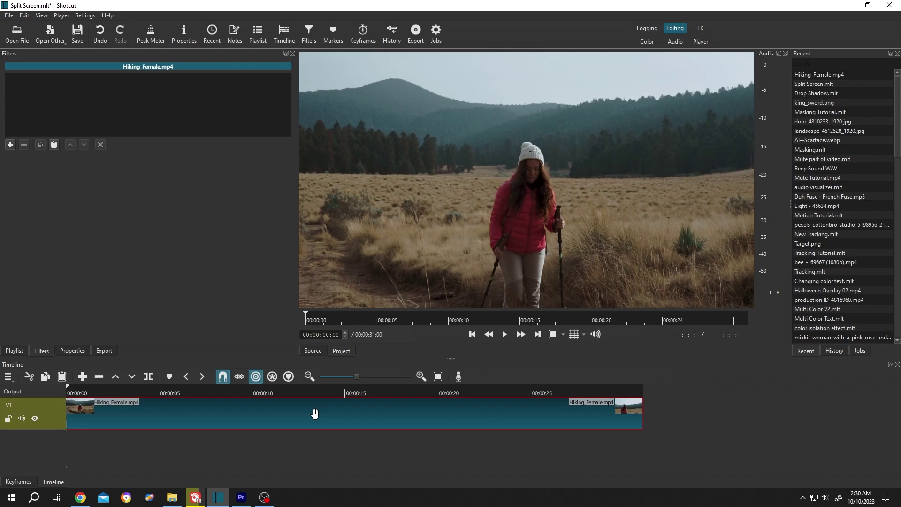
# - Insert a new video track V2 above V1
pyautogui.rightClick(53, 441)
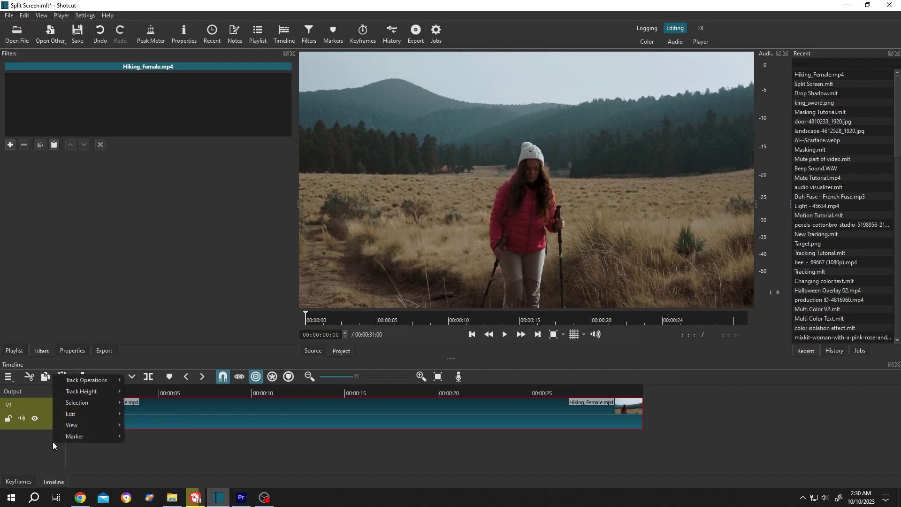
pyautogui.moveTo(108, 380)
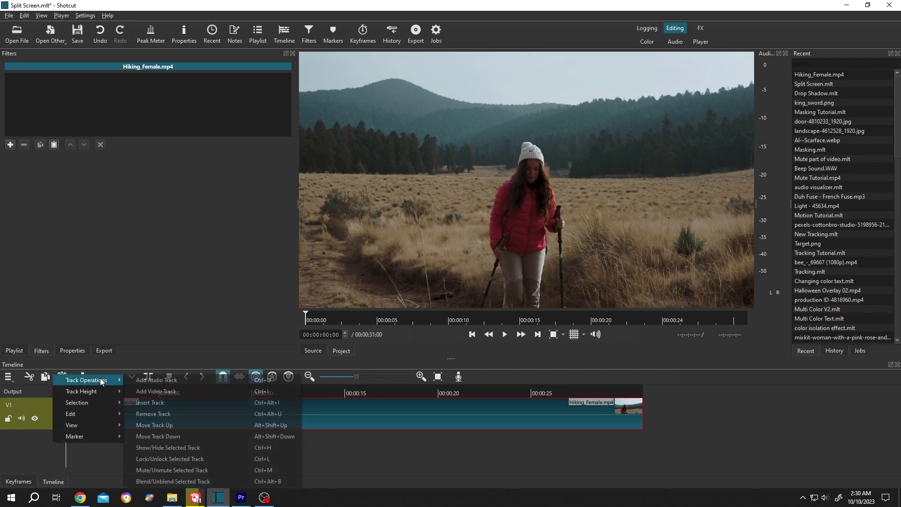
pyautogui.click(146, 402)
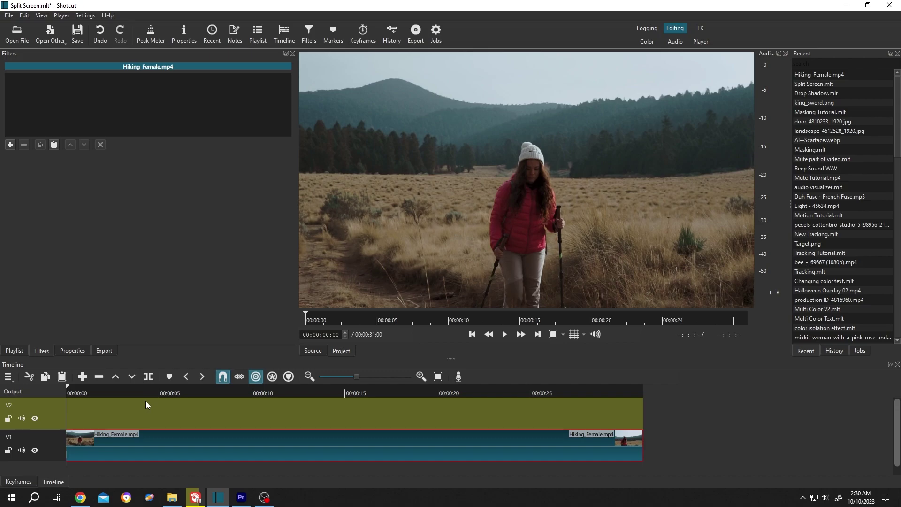
# - Open Happy.mp4 from the Footage folder and place it at the start of V2
pyautogui.click(17, 33)
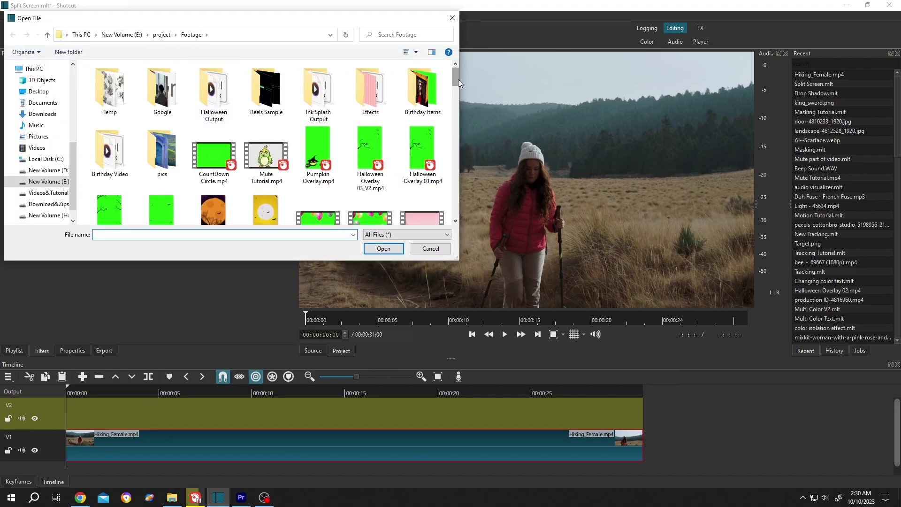
pyautogui.moveTo(458, 79); pyautogui.dragTo(456, 121)
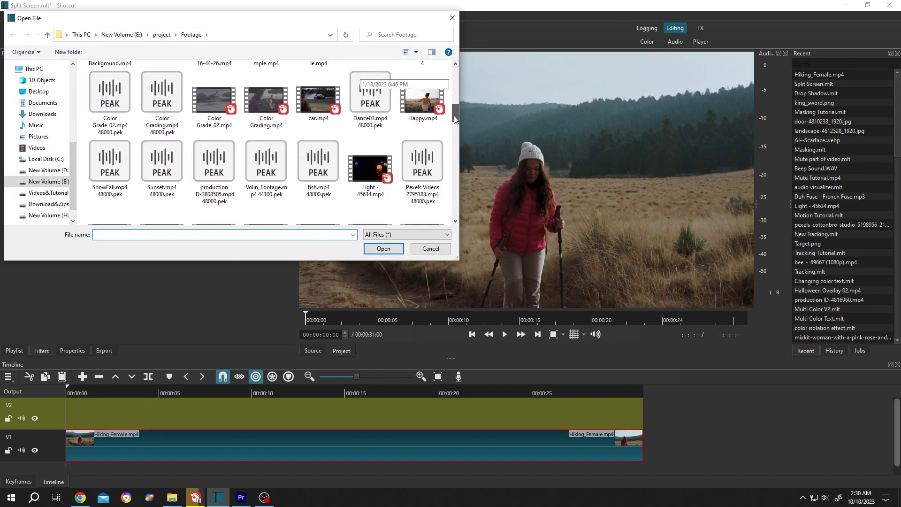
pyautogui.click(426, 112)
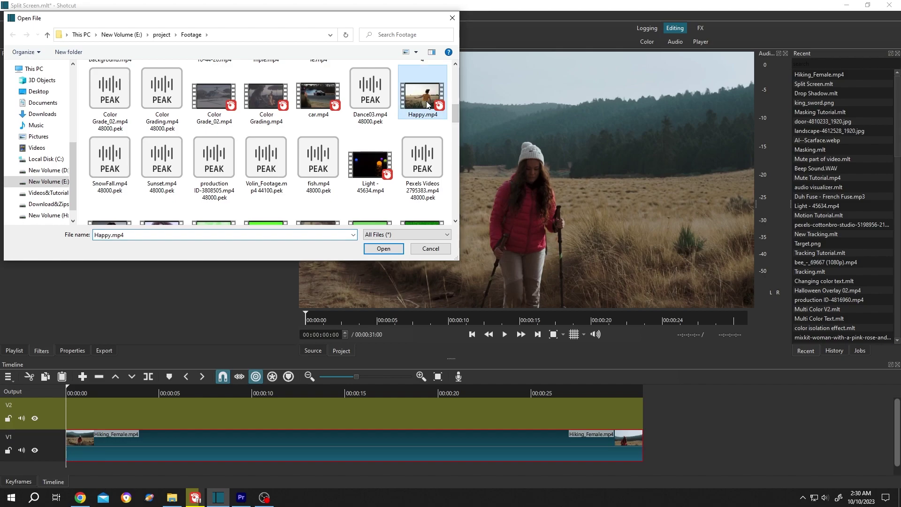
pyautogui.click(394, 250)
pyautogui.moveTo(598, 164); pyautogui.dragTo(74, 401)
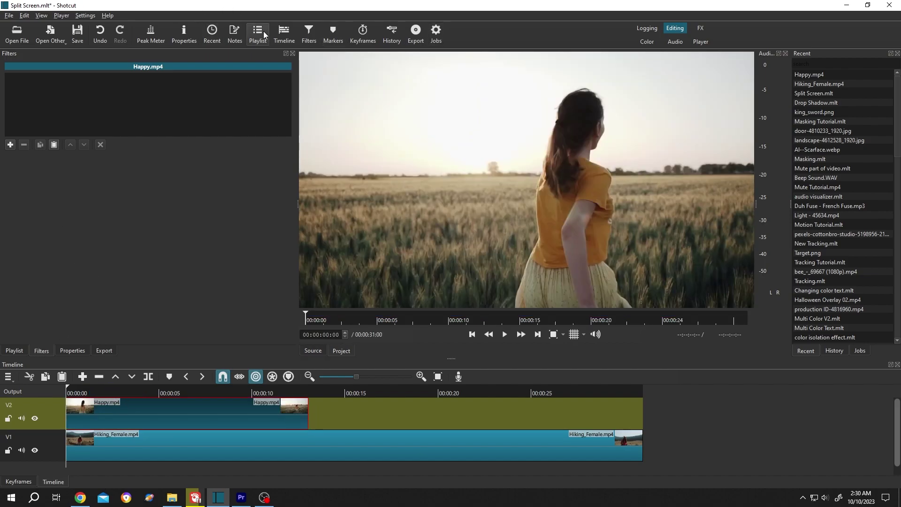
# - Add the Size, Position & Rotate and Opacity filters to Happy.mp4
pyautogui.click(10, 144)
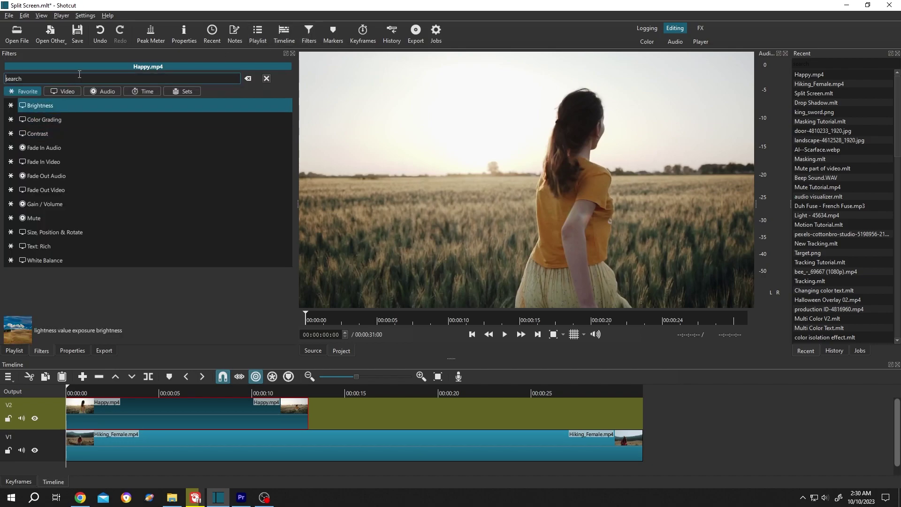
pyautogui.write('size')
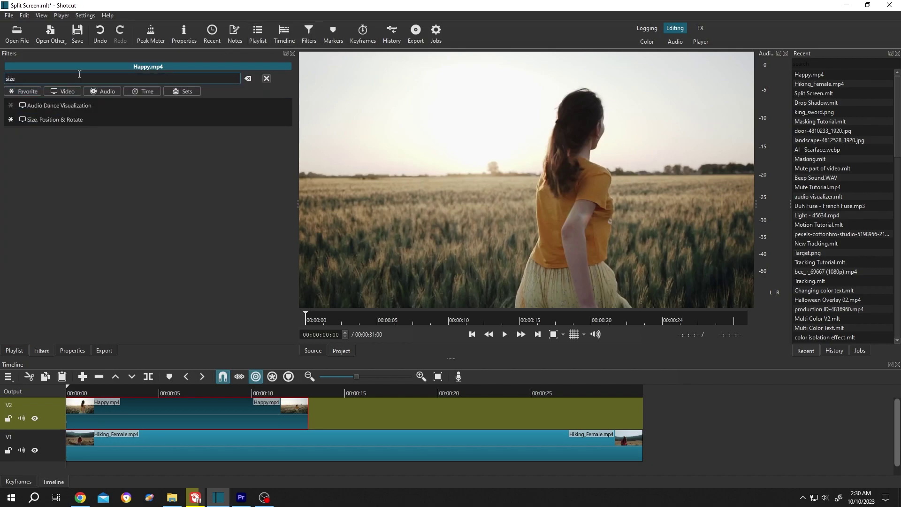
pyautogui.click(72, 118)
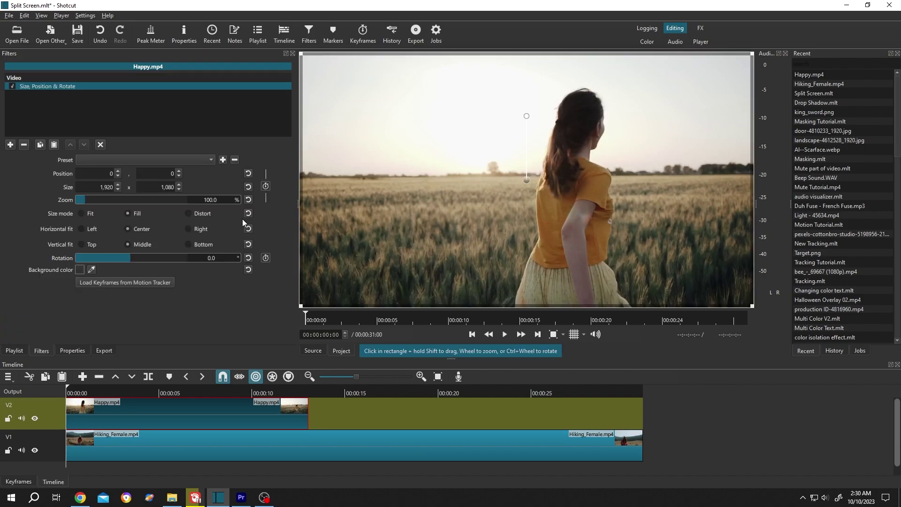
pyautogui.click(11, 145)
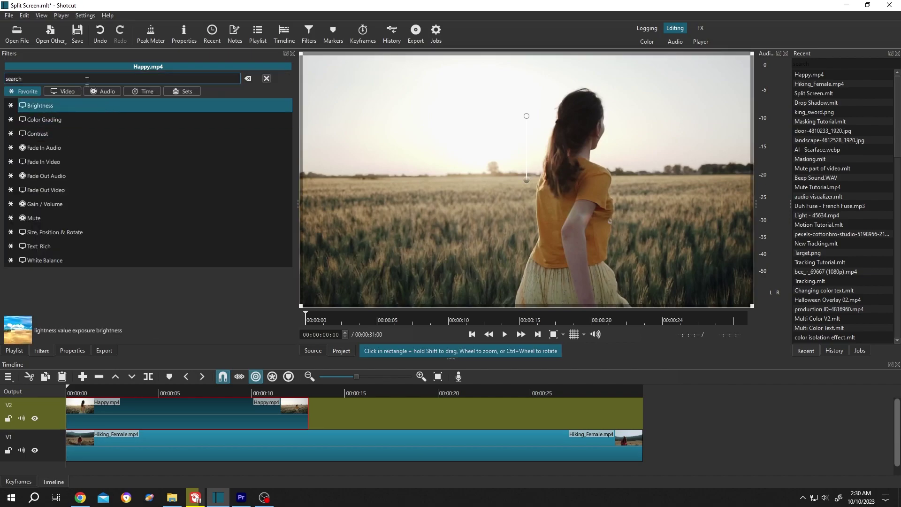
pyautogui.write('opac')
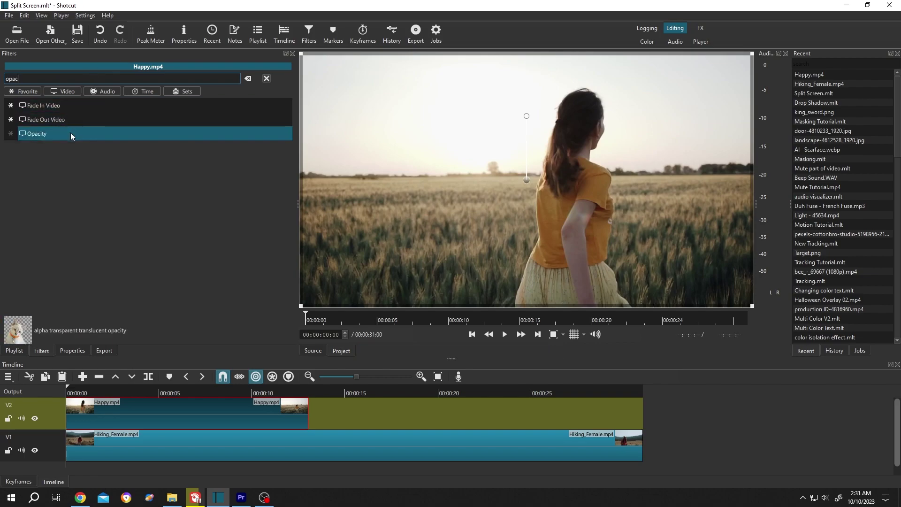
pyautogui.click(70, 133)
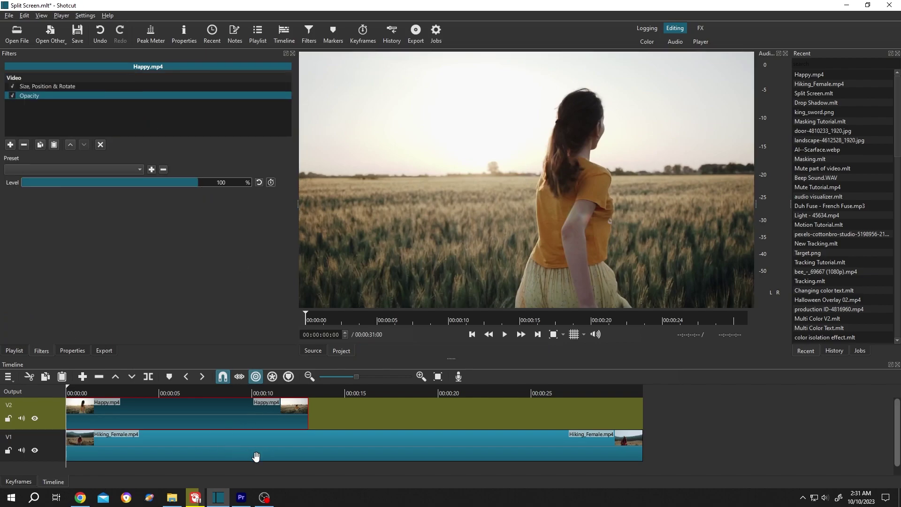
# - Lower Happy.mp4's opacity to about 76% and shift it left to position -596, -2
pyautogui.moveTo(197, 182); pyautogui.dragTo(162, 182)
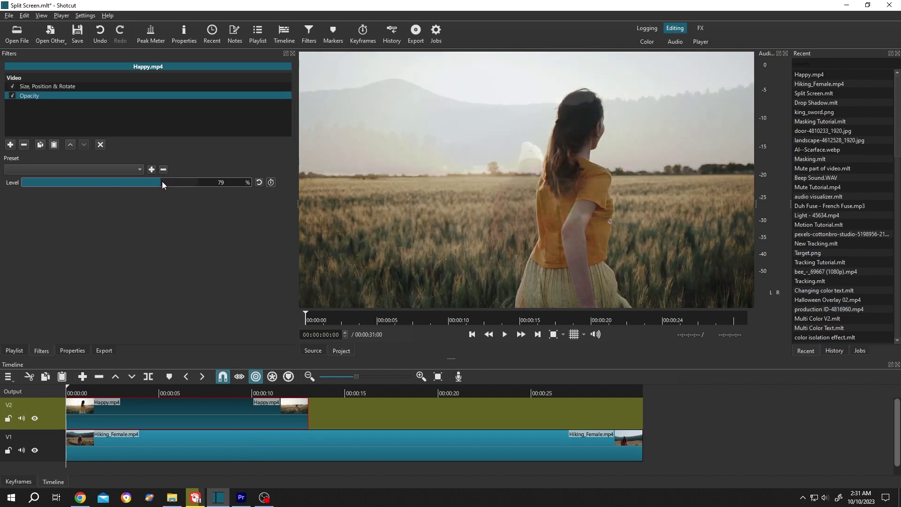
pyautogui.click(84, 87)
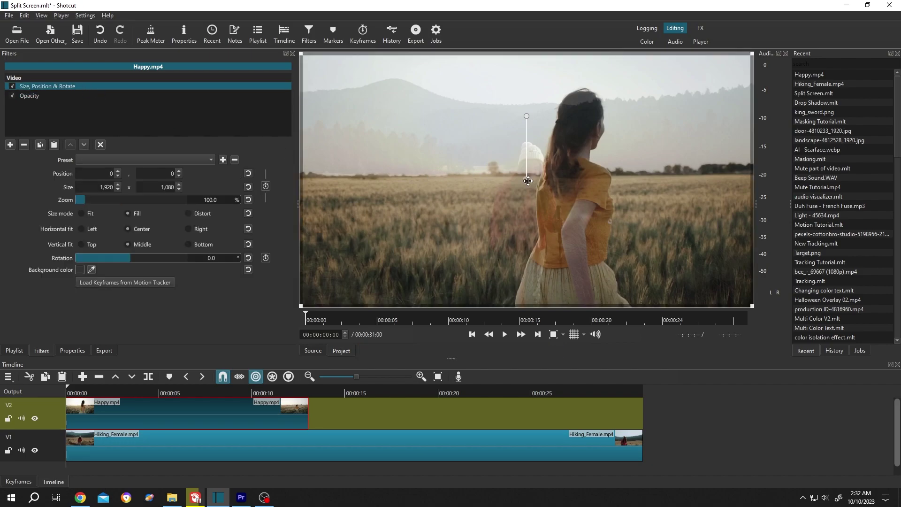
pyautogui.moveTo(516, 181); pyautogui.dragTo(378, 178)
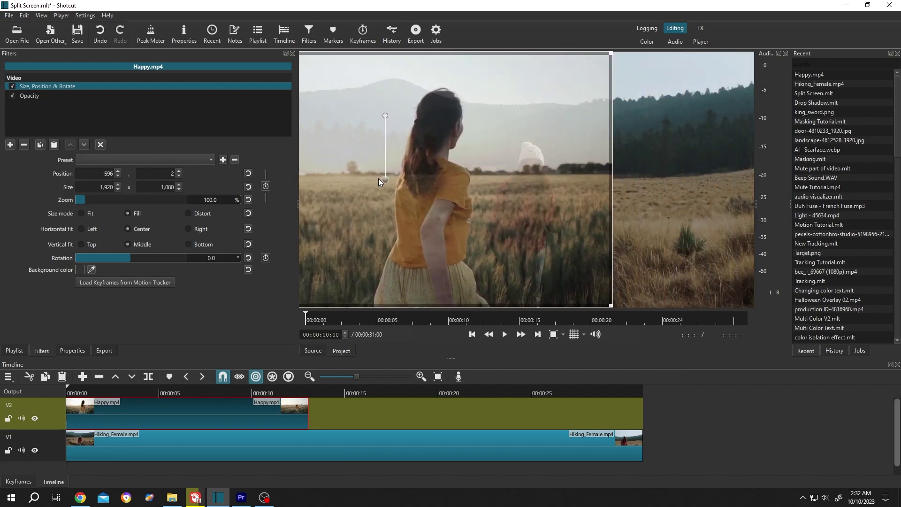
# - Add Size, Position & Rotate to Hiking_Female.mp4 and shift it right to 301
pyautogui.click(366, 451)
pyautogui.click(10, 145)
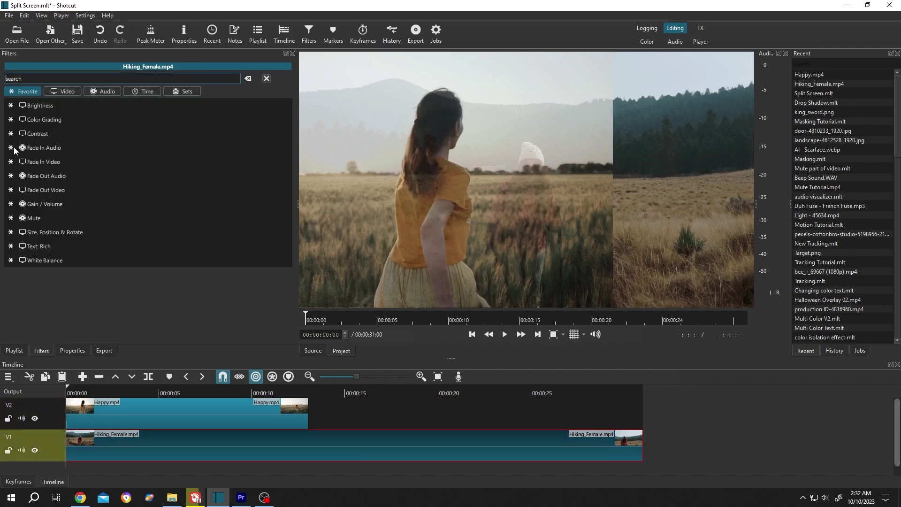
pyautogui.write('s')
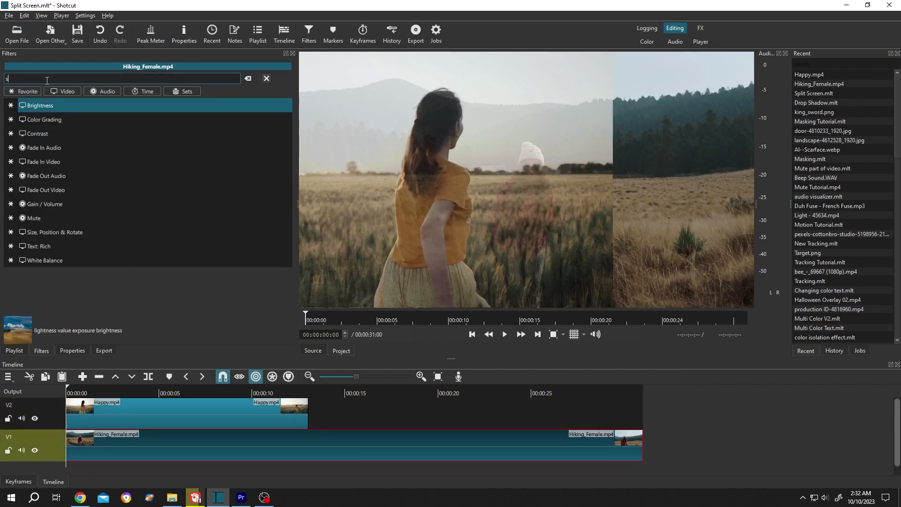
pyautogui.write('ize')
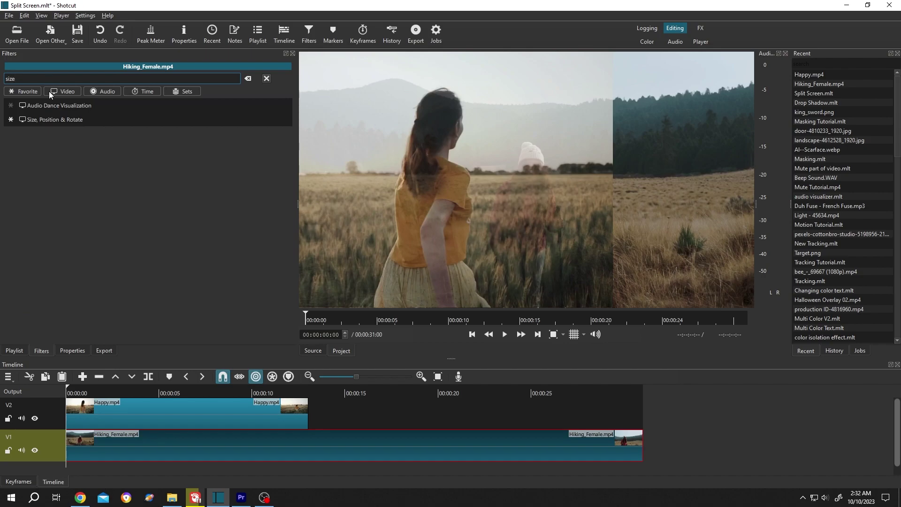
pyautogui.click(64, 119)
pyautogui.moveTo(526, 180); pyautogui.dragTo(603, 179)
# - Shift Happy.mp4 further left to -639 and remove its Opacity filter
pyautogui.click(202, 412)
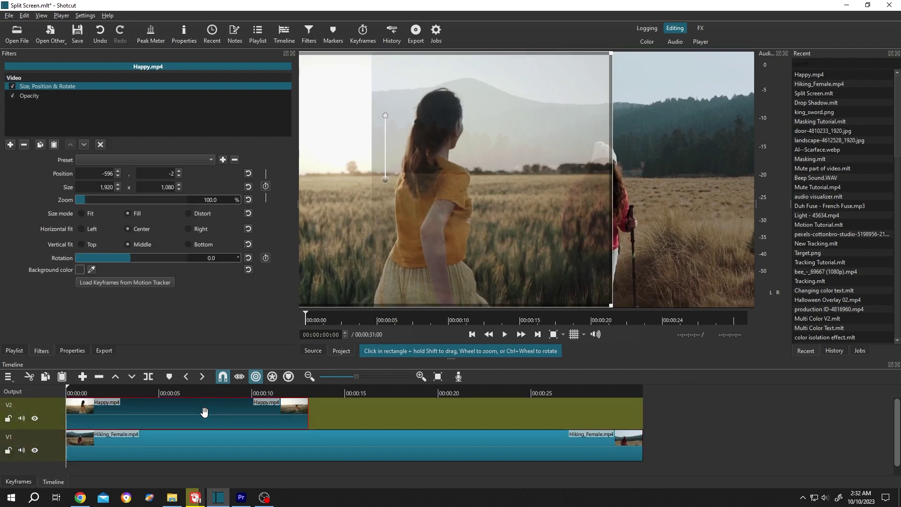
pyautogui.moveTo(387, 181); pyautogui.dragTo(378, 182)
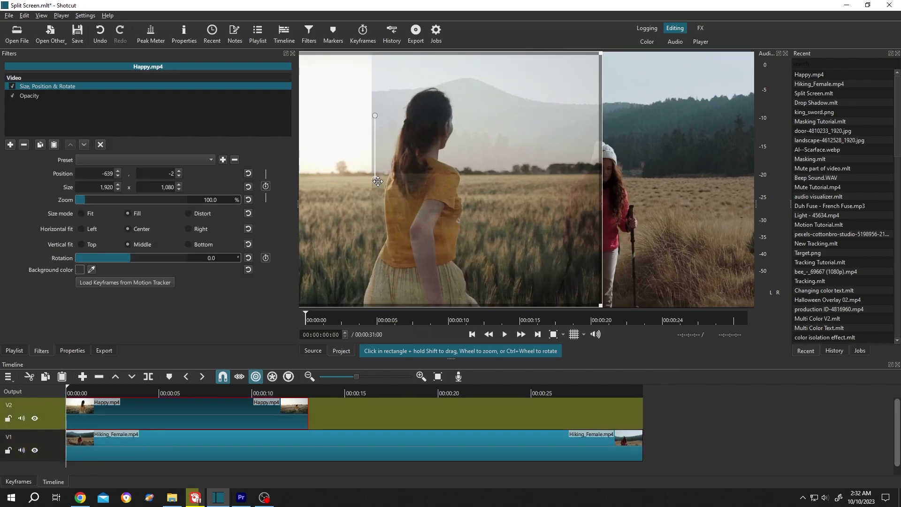
pyautogui.click(35, 97)
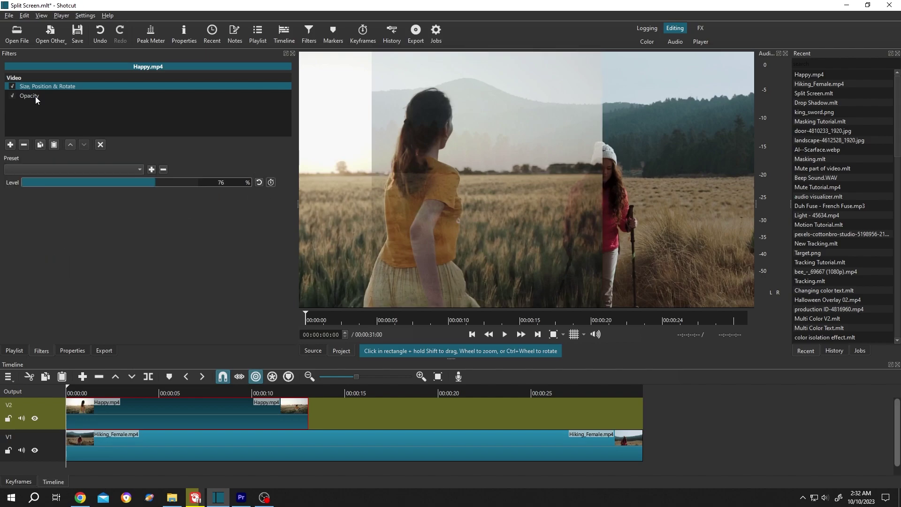
pyautogui.click(25, 143)
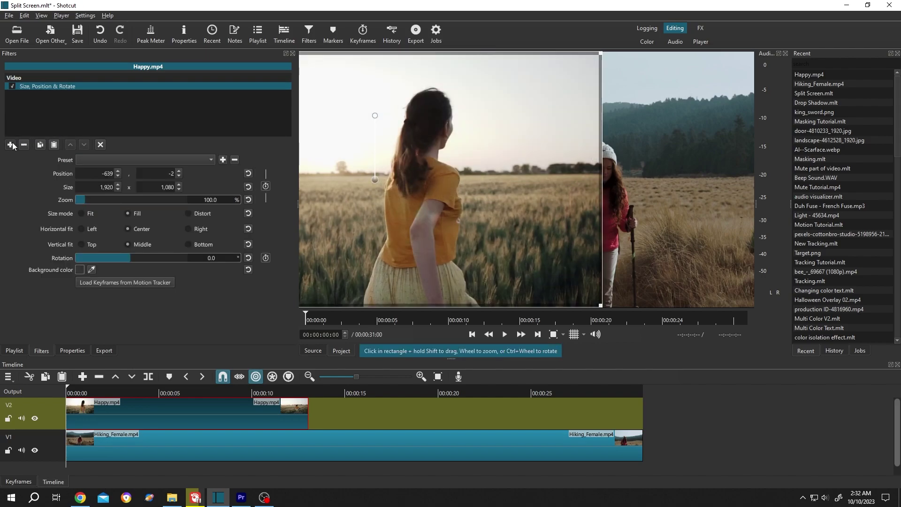
# - Add the Mask: Draw (Glaxnimate) filter to Happy.mp4
pyautogui.click(10, 145)
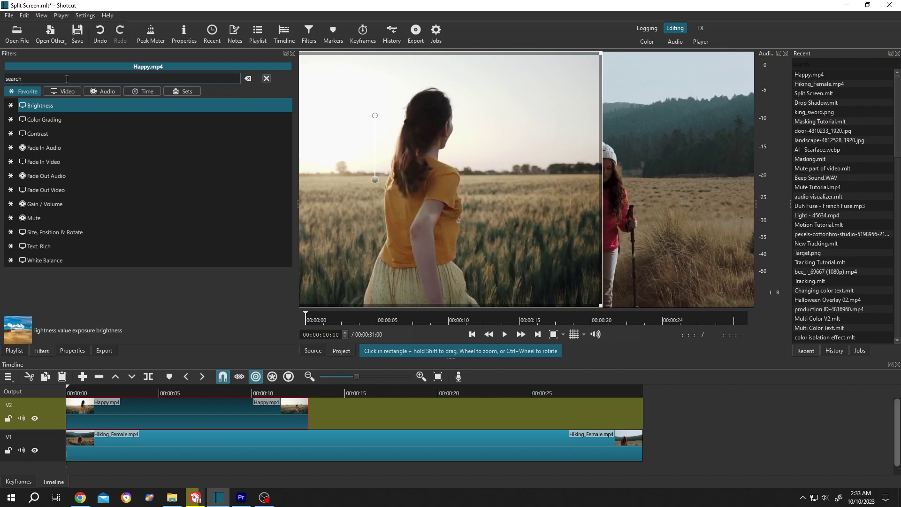
pyautogui.write('mask')
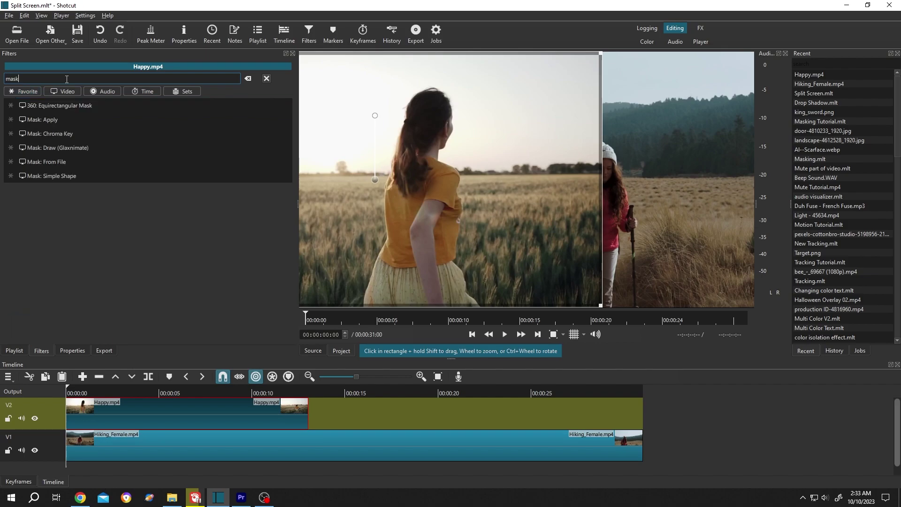
pyautogui.click(72, 148)
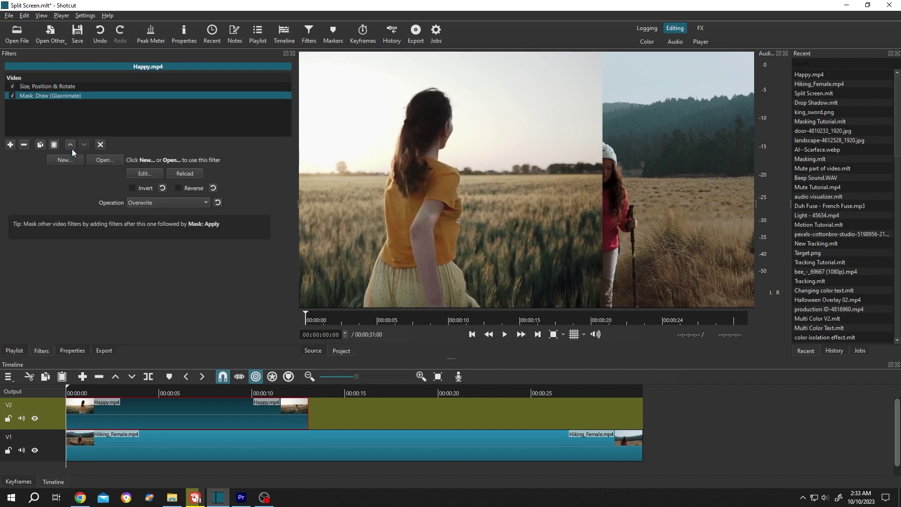
# - Create a new mask and draw a filled four-point Bezier shape with a slanted right edge
pyautogui.click(64, 160)
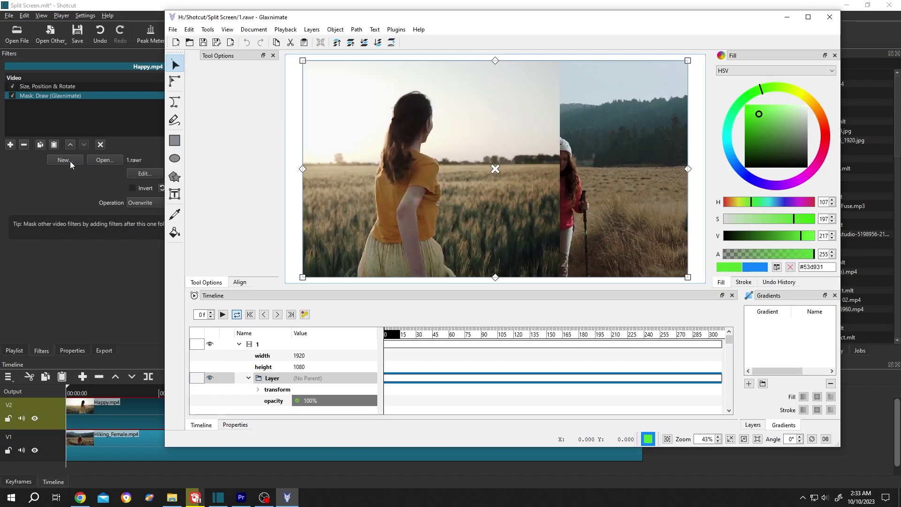
pyautogui.click(178, 105)
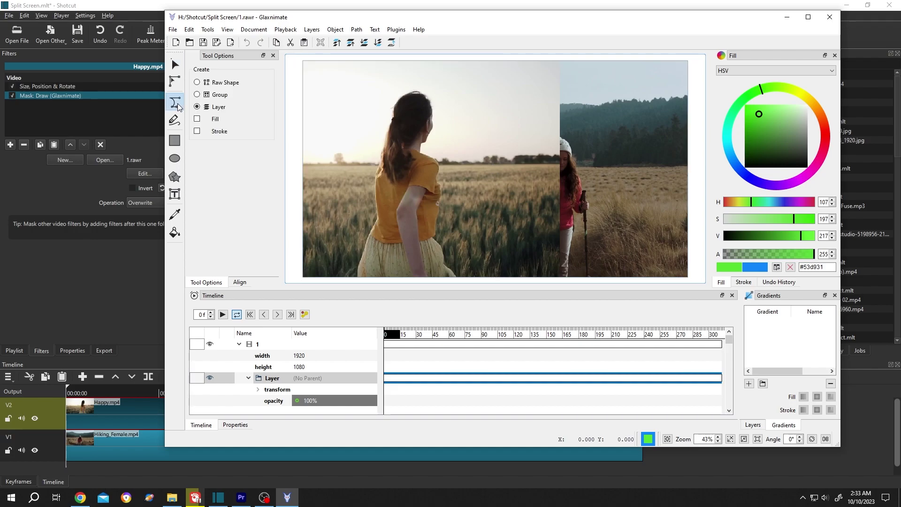
pyautogui.click(197, 120)
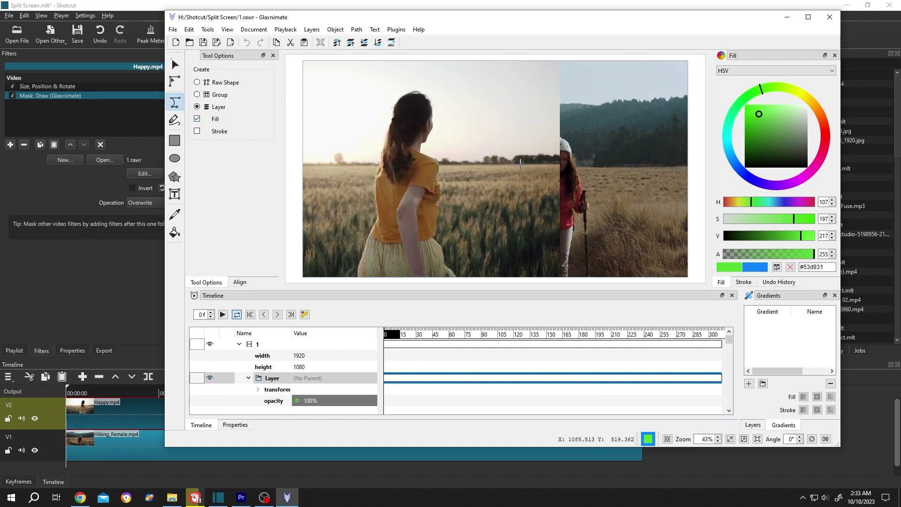
pyautogui.scroll(-2, 520, 163)
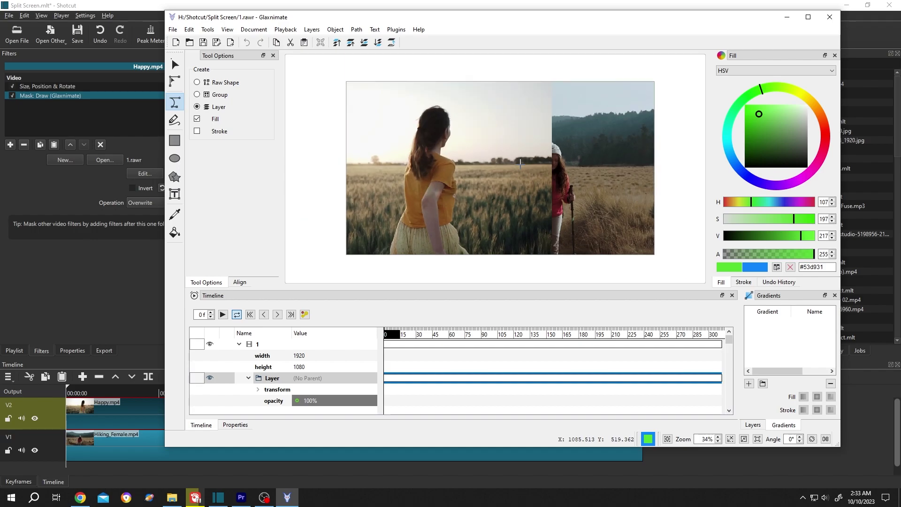
pyautogui.click(458, 262)
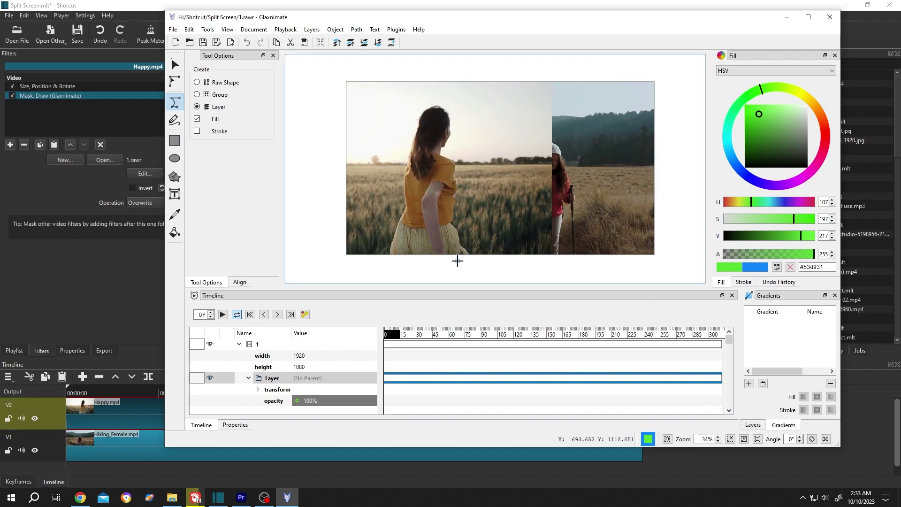
pyautogui.click(554, 74)
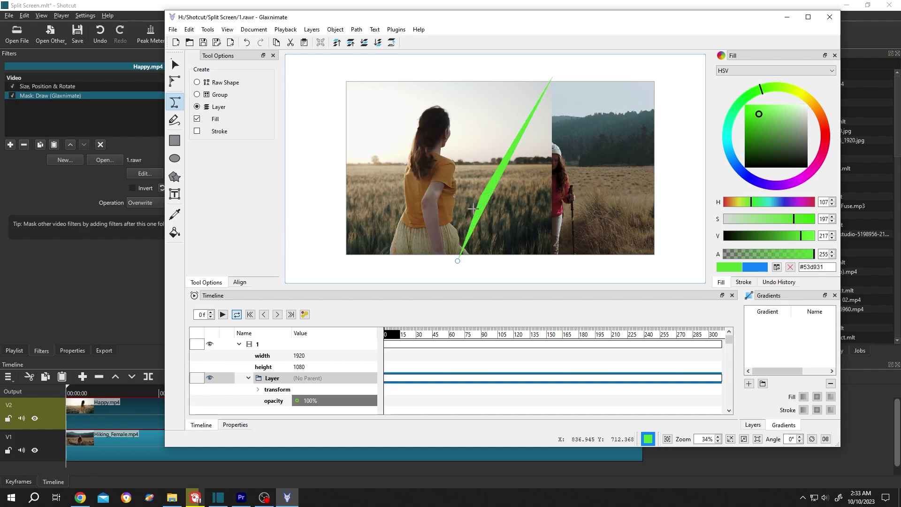
pyautogui.click(335, 75)
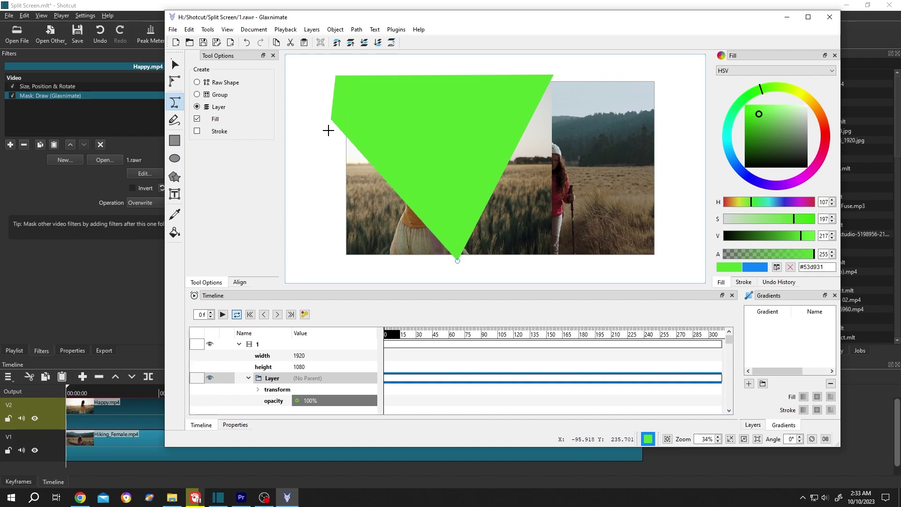
pyautogui.click(332, 259)
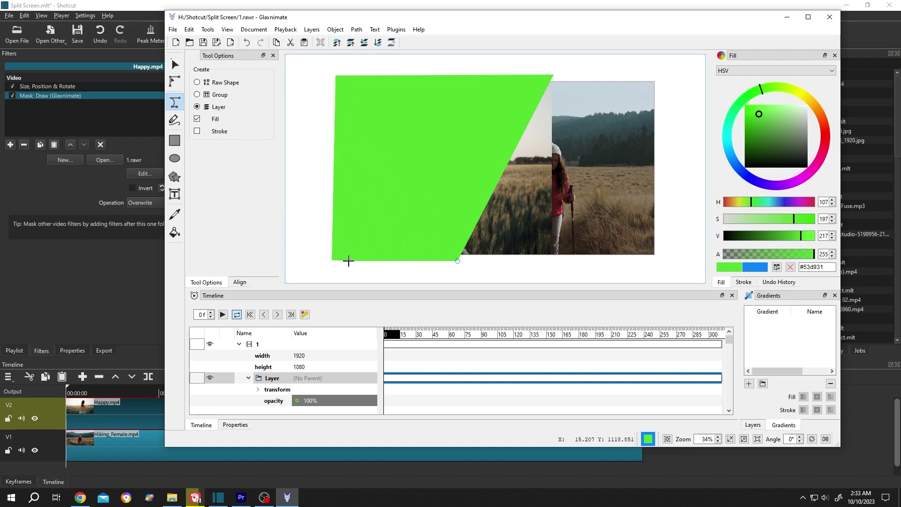
pyautogui.press('Return')
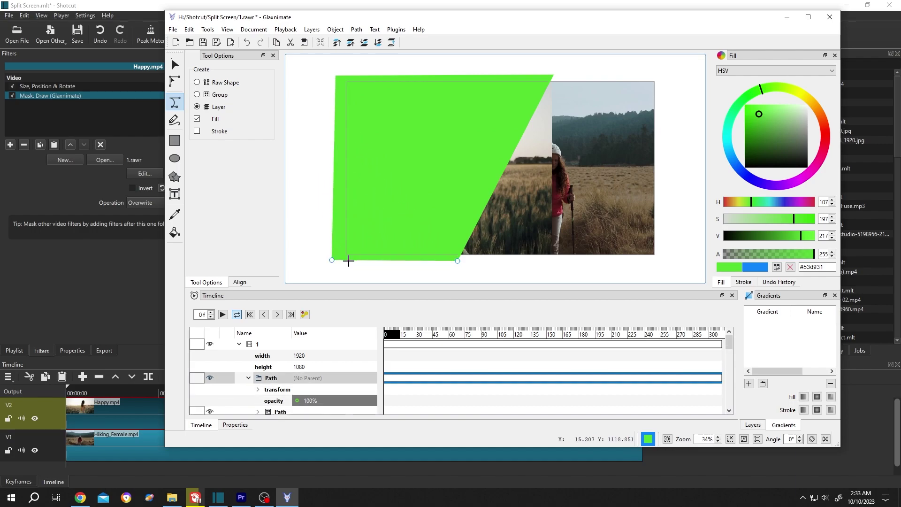
# - Nudge the shape's top-right point, then save the mask as 1.rawr and quit Glaxnimate
pyautogui.click(175, 81)
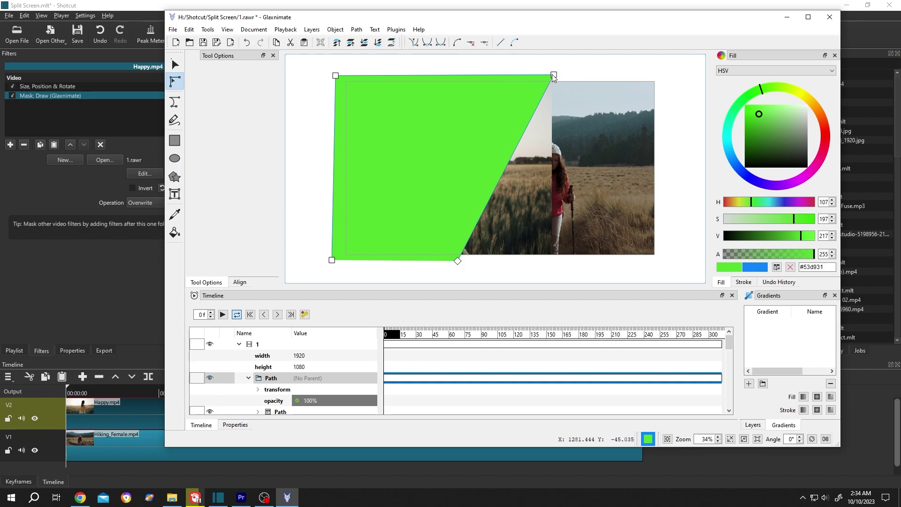
pyautogui.moveTo(552, 78)
pyautogui.mouseDown()
pyautogui.moveTo(535, 80)
pyautogui.moveTo(548, 78)
pyautogui.mouseUp()
pyautogui.click(174, 29)
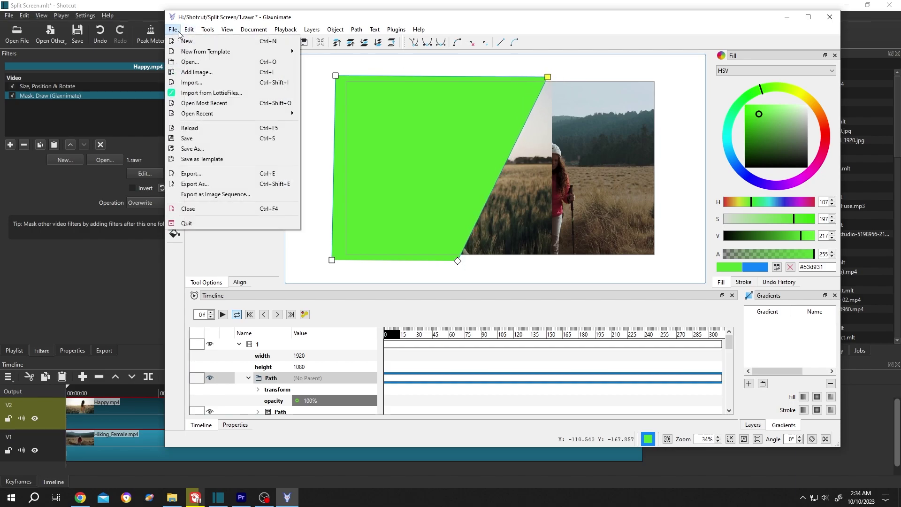
pyautogui.click(188, 138)
pyautogui.click(174, 30)
pyautogui.click(206, 224)
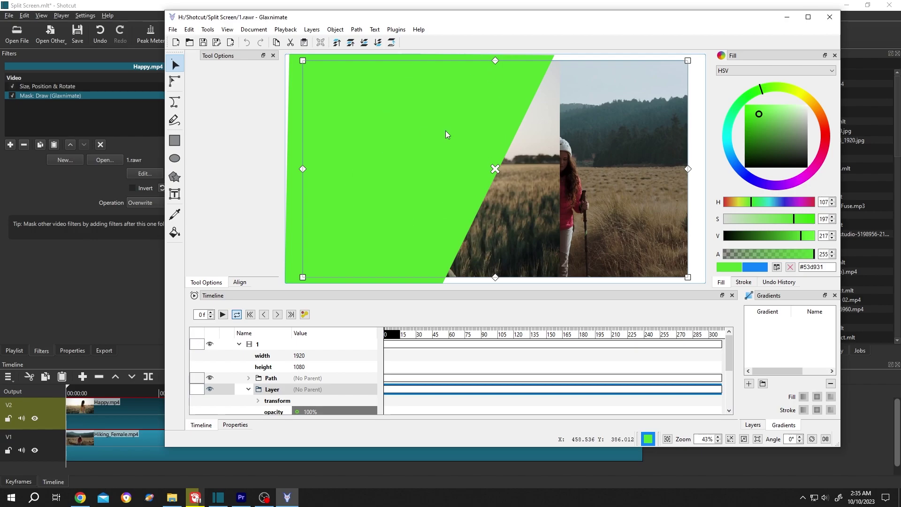
# - Close Glaxnimate and insert an empty video track V3 above V2
pyautogui.click(176, 32)
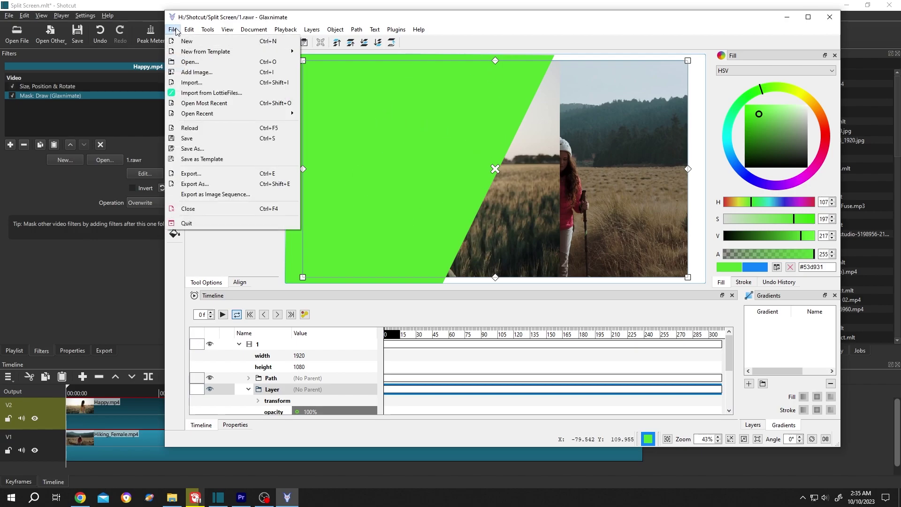
pyautogui.click(193, 223)
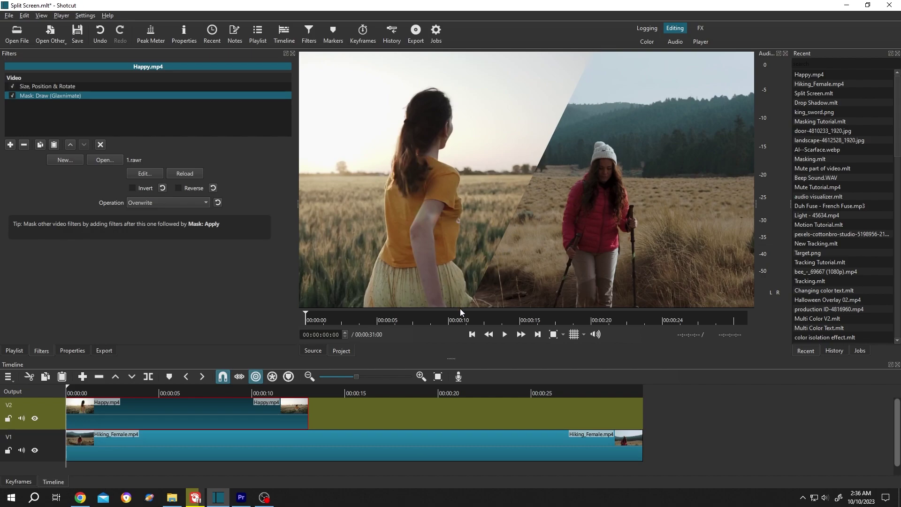
pyautogui.rightClick(55, 420)
pyautogui.moveTo(77, 427)
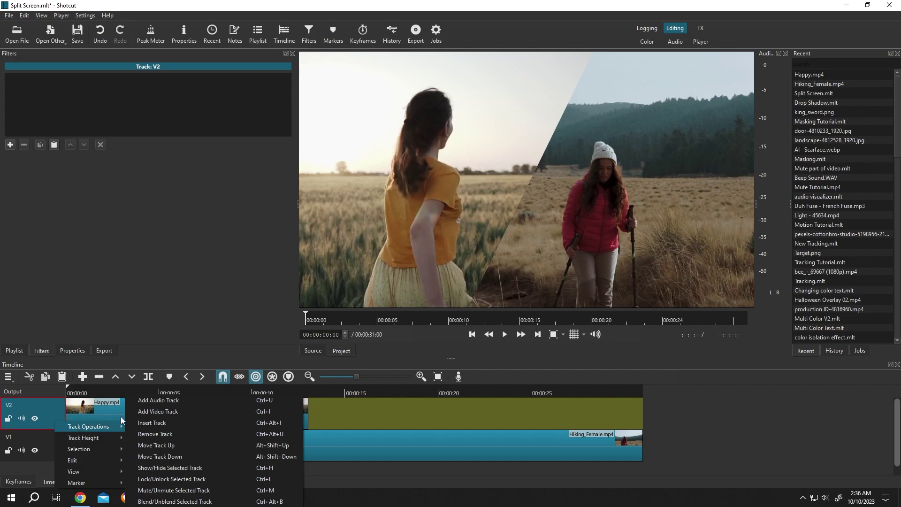
pyautogui.click(154, 422)
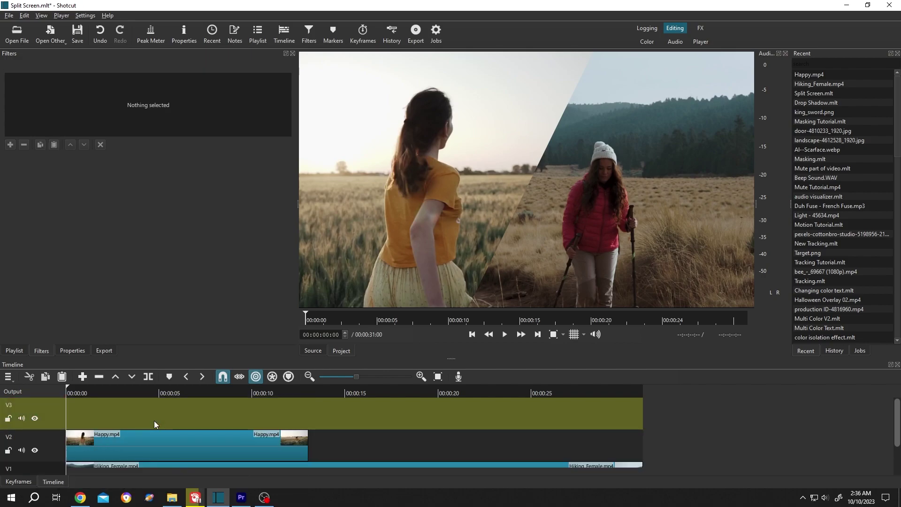
# - Create a new Glaxnimate animation, anim1.rawr, and place it at the start of V3
pyautogui.click(52, 35)
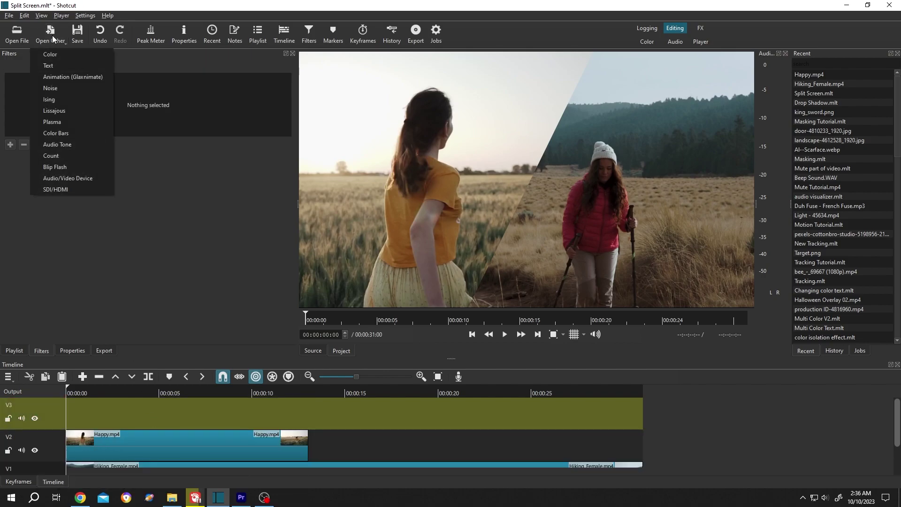
pyautogui.click(61, 77)
pyautogui.click(439, 301)
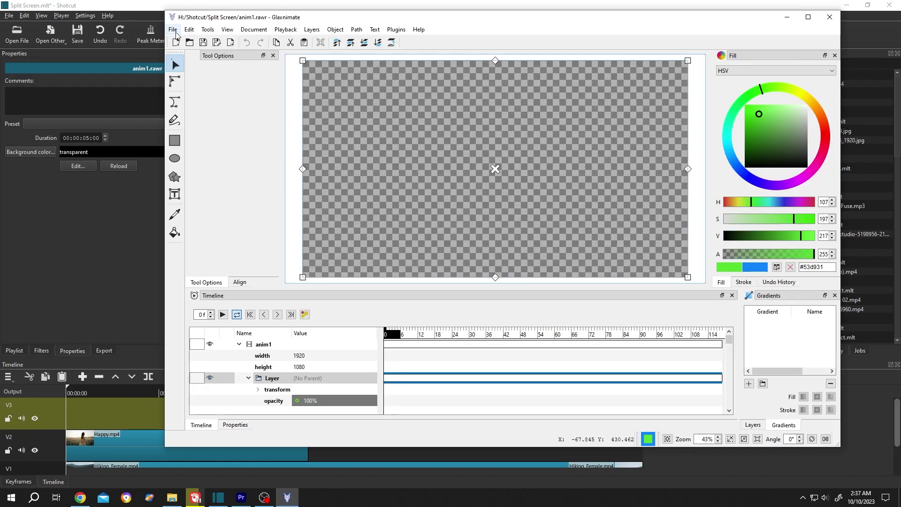
pyautogui.click(175, 32)
pyautogui.click(174, 31)
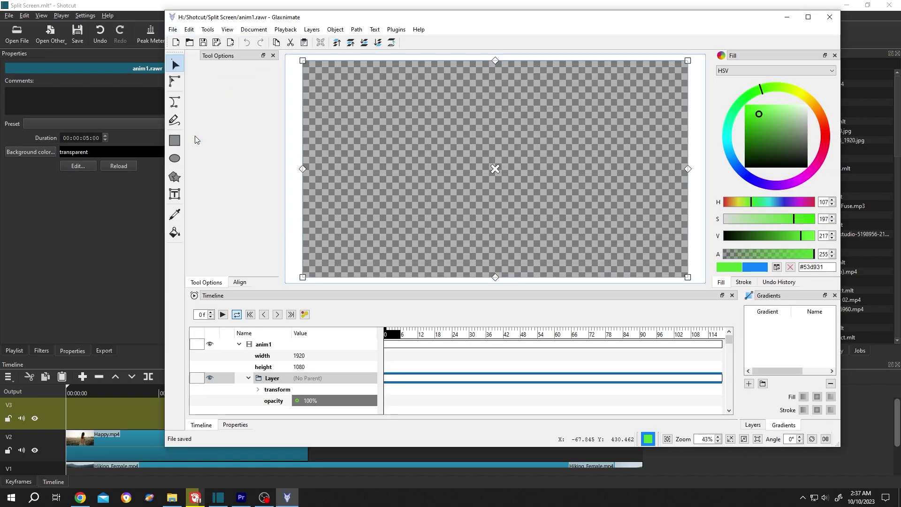
pyautogui.click(173, 31)
pyautogui.click(195, 222)
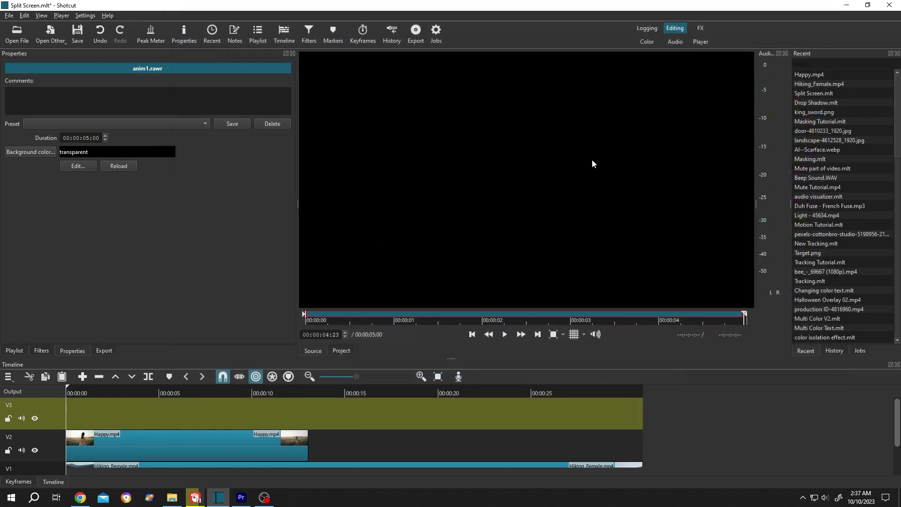
pyautogui.moveTo(593, 160); pyautogui.dragTo(67, 408)
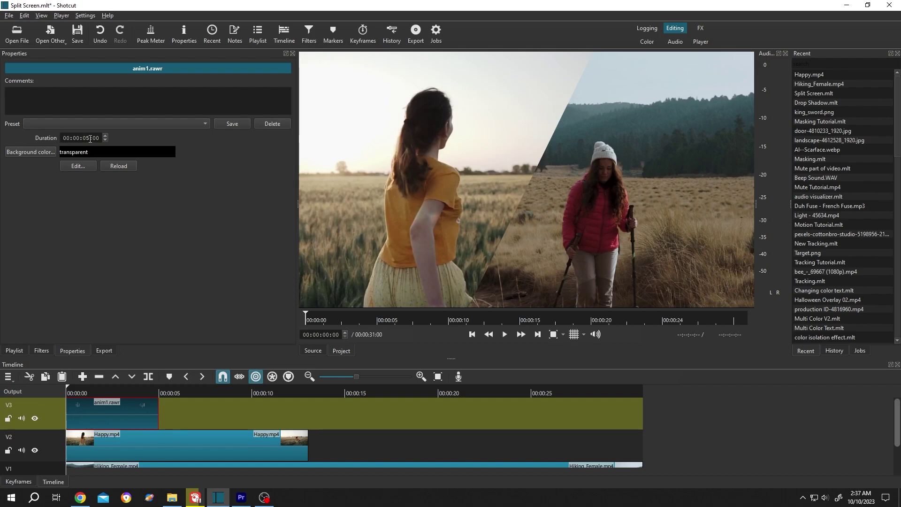
# - Set anim1.rawr's duration to 20 seconds and stretch its V3 clip to the 20-second mark
pyautogui.click(90, 139)
pyautogui.doubleClick(86, 139)
pyautogui.write('20')
pyautogui.moveTo(169, 414); pyautogui.dragTo(518, 414)
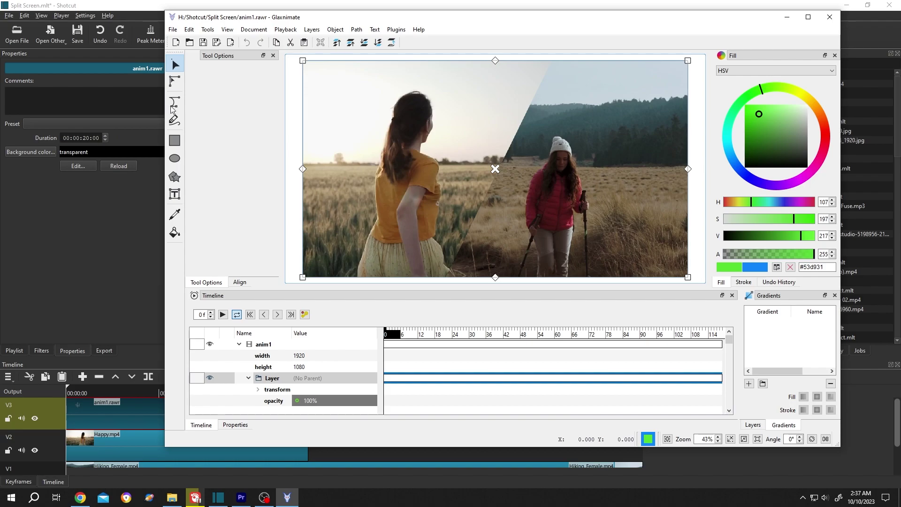
# - Select the Bezier tool with Fill turned off and Stroke turned on
pyautogui.click(174, 103)
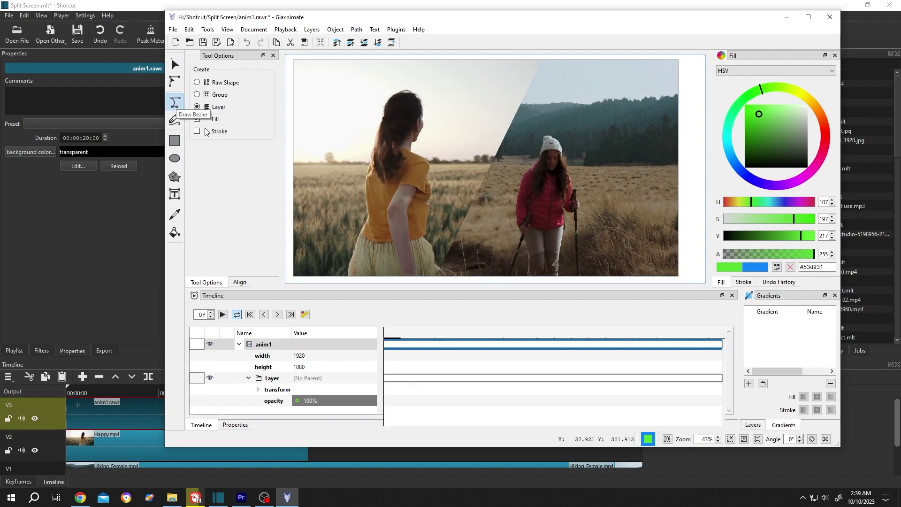
pyautogui.click(197, 119)
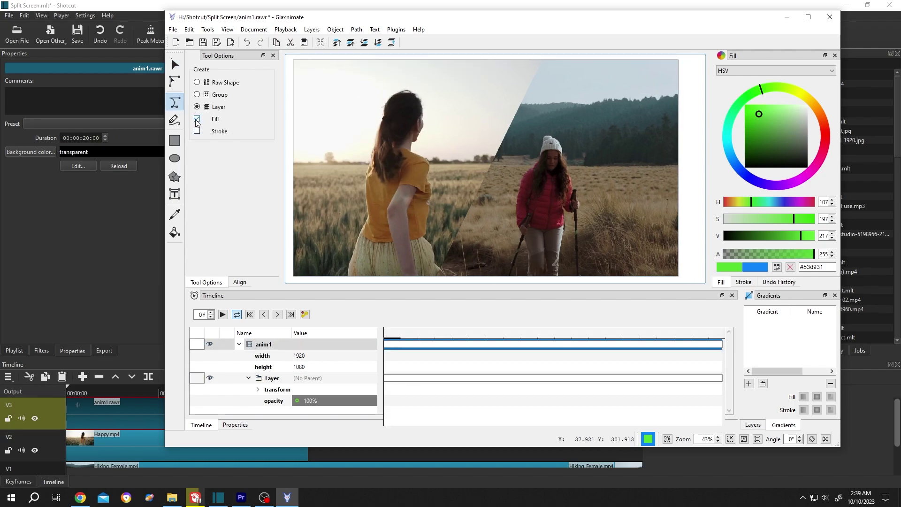
pyautogui.click(197, 132)
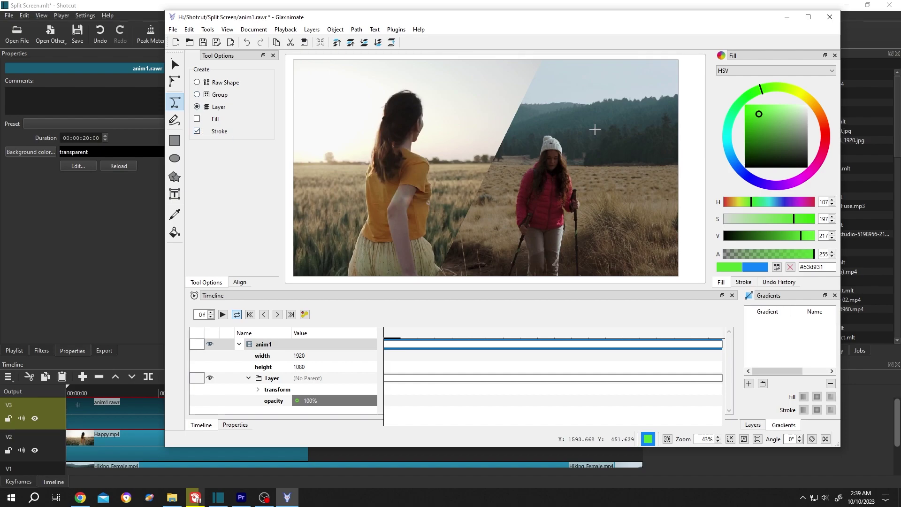
# - Draw a line along the diagonal split from the frame's top edge to its bottom edge
pyautogui.moveTo(539, 75); pyautogui.dragTo(517, 144)
pyautogui.scroll(3, 517, 144)
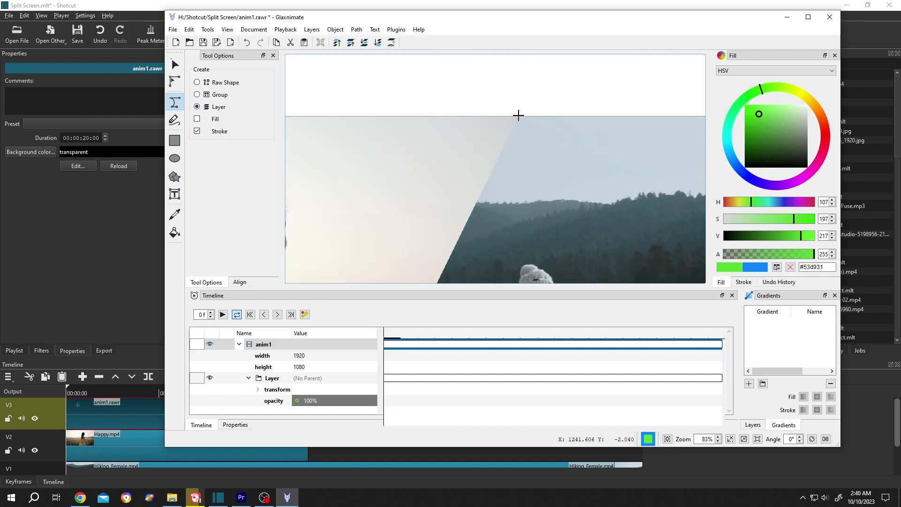
pyautogui.moveTo(518, 115)
pyautogui.mouseDown()
pyautogui.moveTo(543, 139)
pyautogui.moveTo(523, 90)
pyautogui.moveTo(503, 113)
pyautogui.moveTo(528, 109)
pyautogui.mouseUp()
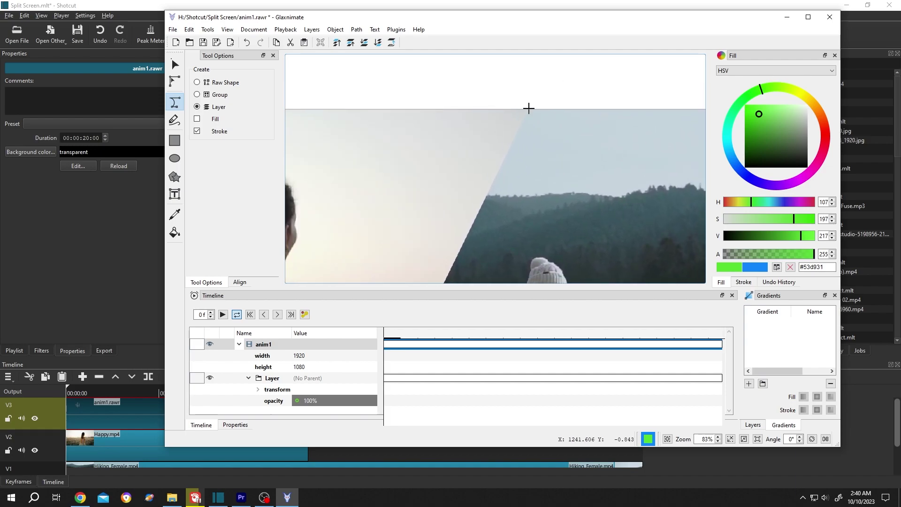
pyautogui.scroll(6, 529, 108)
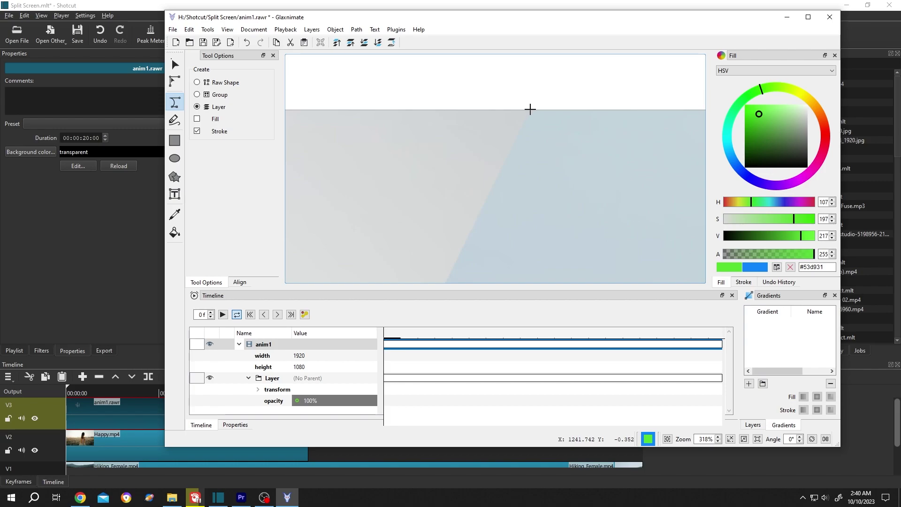
pyautogui.click(483, 181)
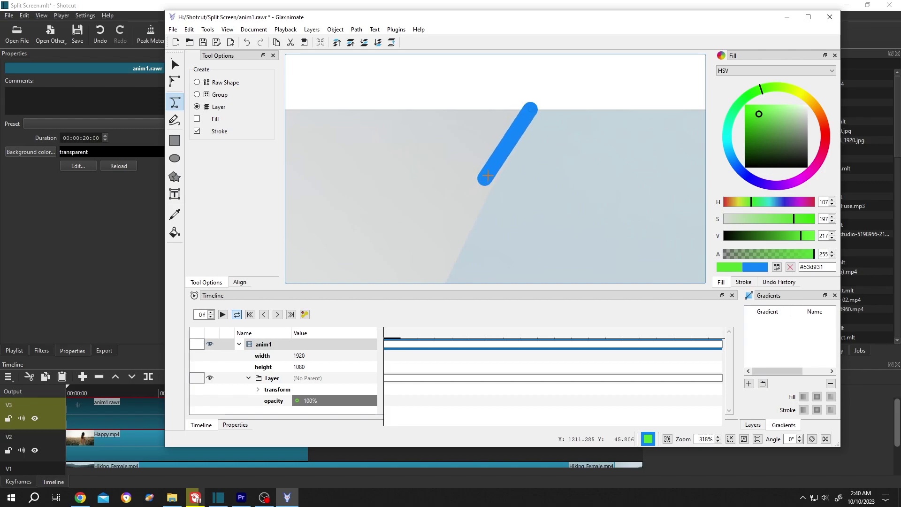
pyautogui.scroll(2, 471, 191)
pyautogui.scroll(3, 436, 245)
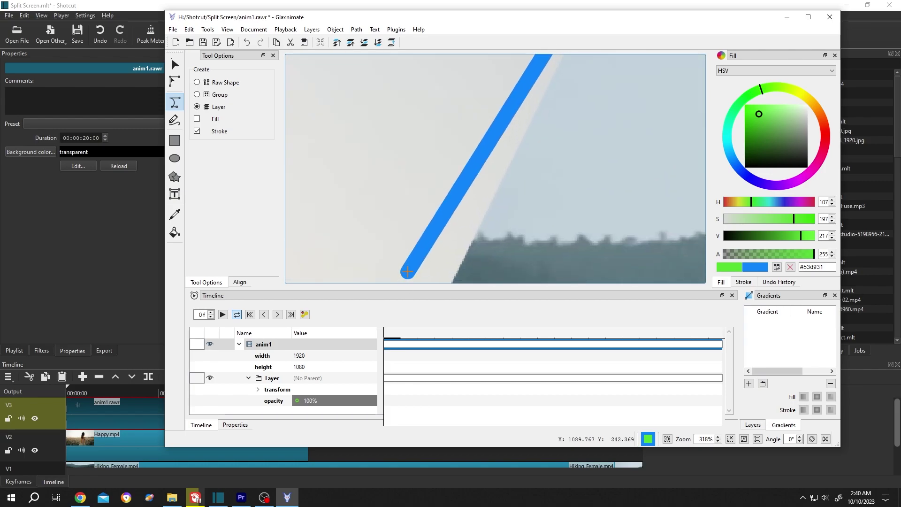
pyautogui.scroll(-8, 486, 130)
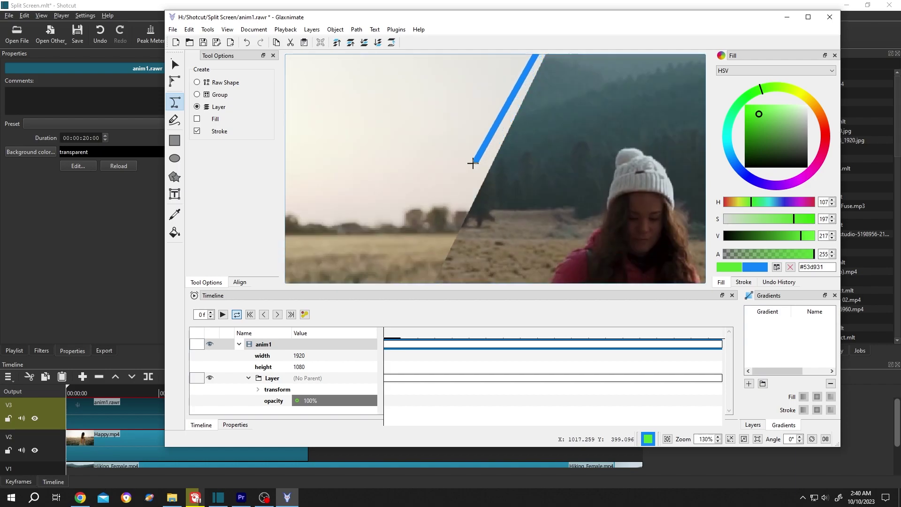
pyautogui.scroll(7, 461, 170)
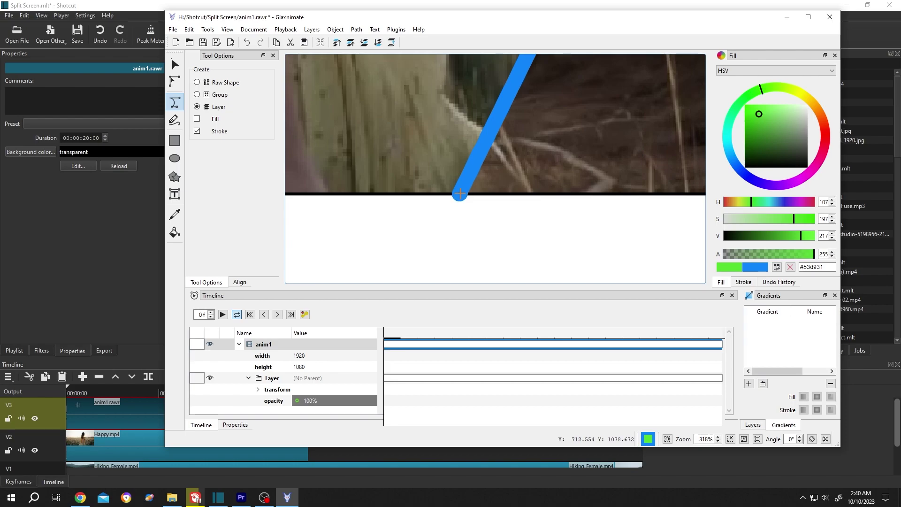
pyautogui.doubleClick(460, 194)
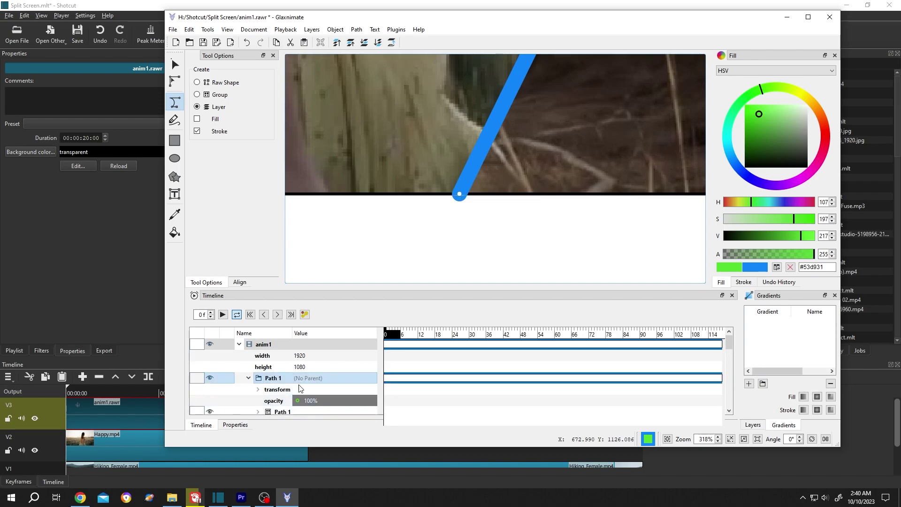
# - Change Path 1's stroke colour to white
pyautogui.scroll(-1, 324, 382)
pyautogui.scroll(-1, 323, 383)
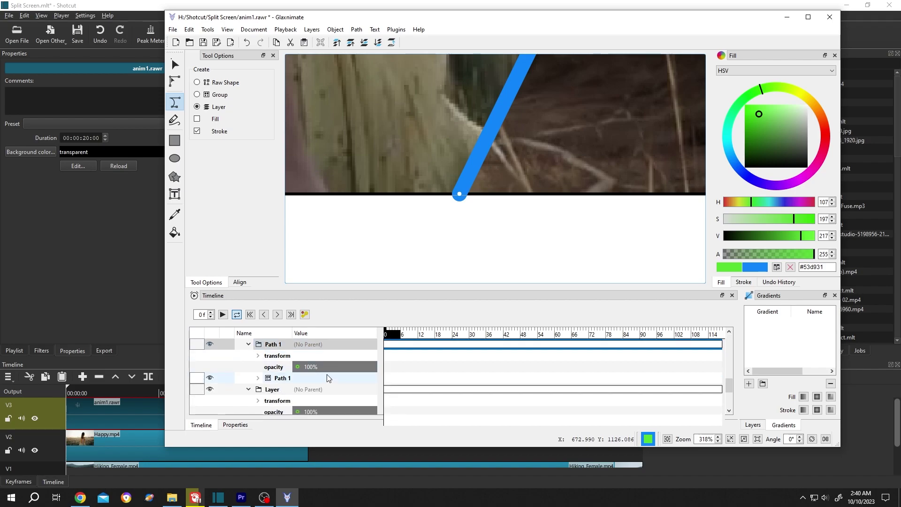
pyautogui.click(259, 379)
pyautogui.scroll(-1, 315, 373)
pyautogui.scroll(-1, 314, 372)
pyautogui.click(268, 389)
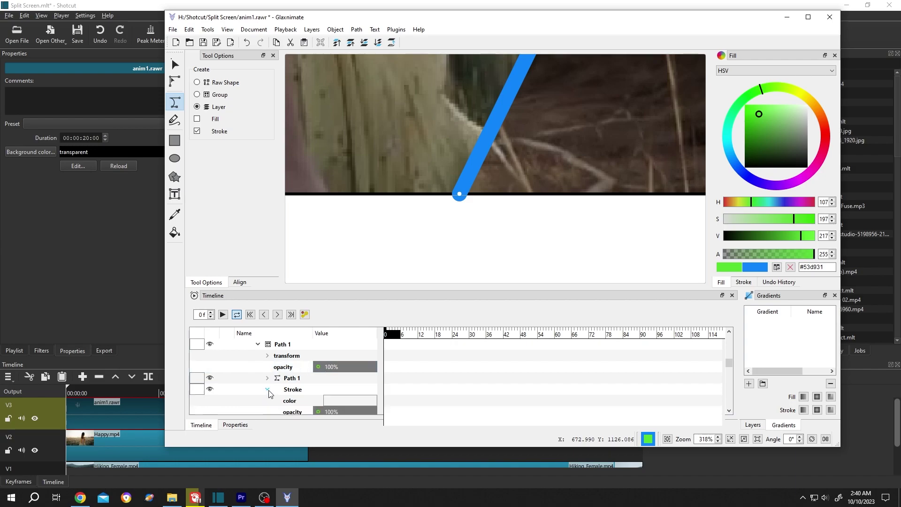
pyautogui.scroll(-1, 330, 380)
pyautogui.scroll(-2, 331, 378)
pyautogui.click(343, 357)
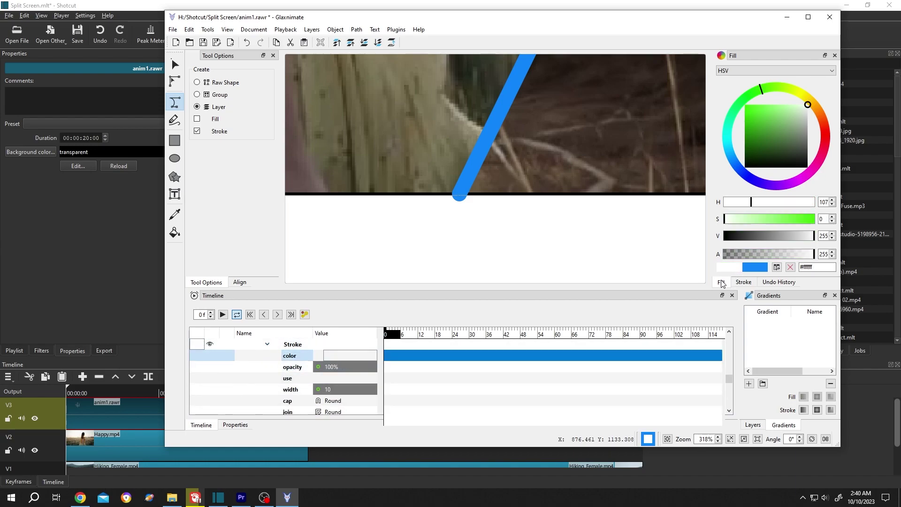
pyautogui.click(752, 283)
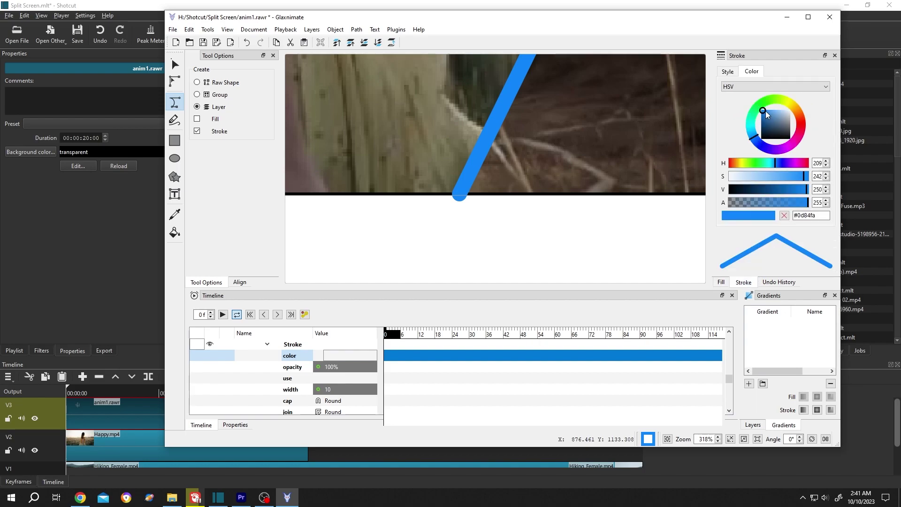
pyautogui.moveTo(765, 109); pyautogui.dragTo(790, 110)
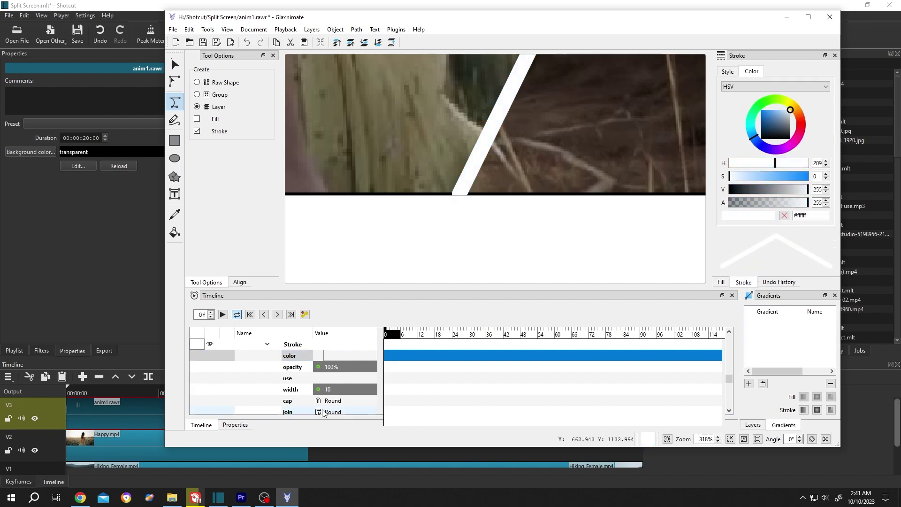
# - Set the line's stroke width to 12
pyautogui.click(332, 392)
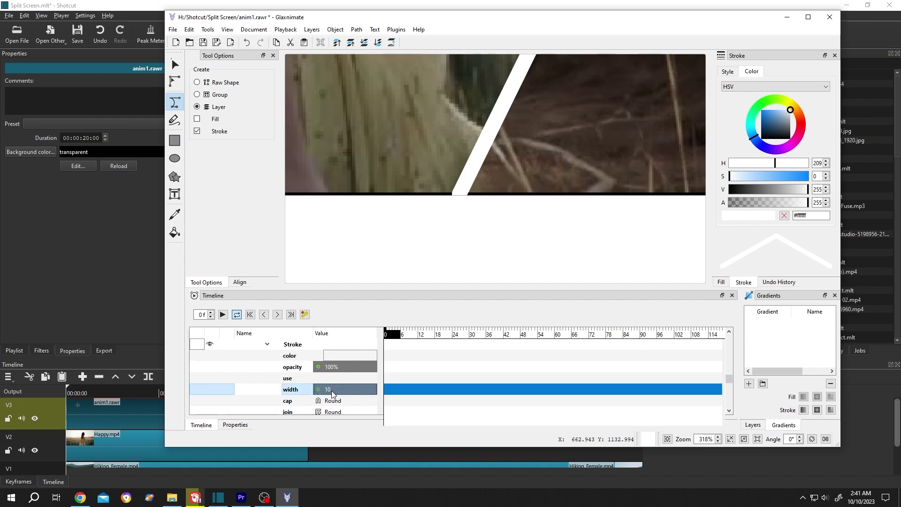
pyautogui.doubleClick(329, 391)
pyautogui.write('1')
pyautogui.press('Return')
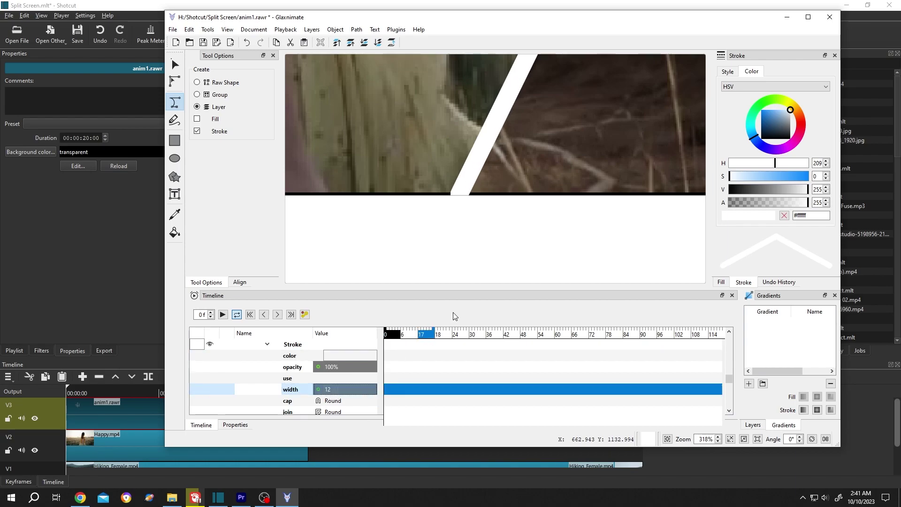
pyautogui.scroll(-5, 551, 115)
pyautogui.moveTo(551, 115); pyautogui.dragTo(508, 170)
pyautogui.scroll(-4, 535, 202)
# - Save the white diagonal line animation in Glaxnimate and quit back to Shotcut
pyautogui.scroll(2, 519, 169)
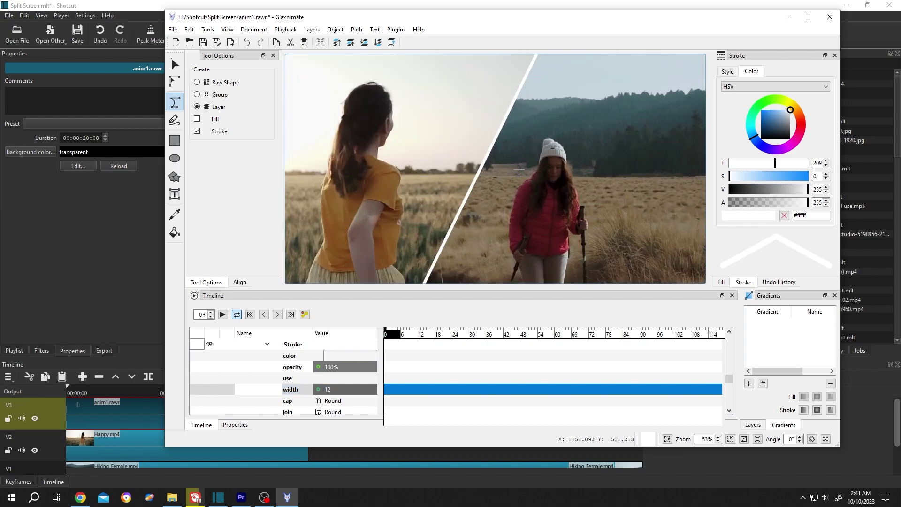
pyautogui.click(173, 29)
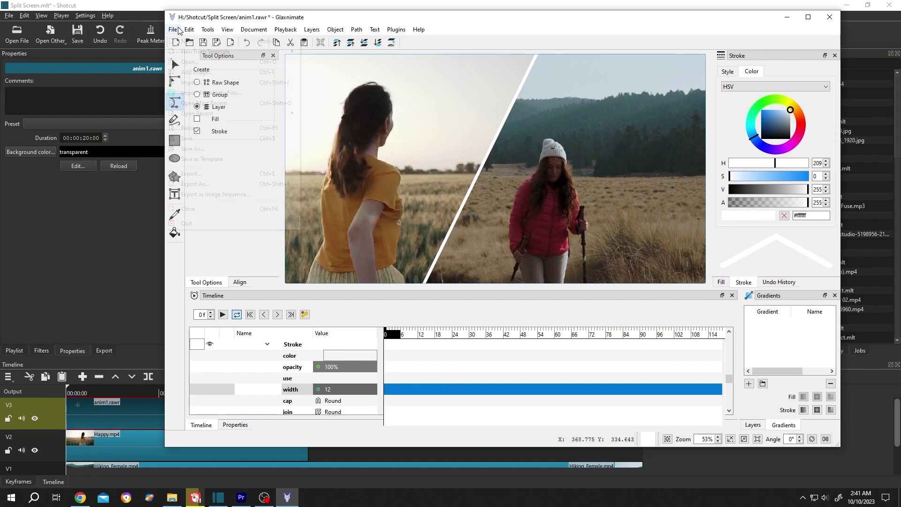
pyautogui.click(189, 138)
pyautogui.click(173, 29)
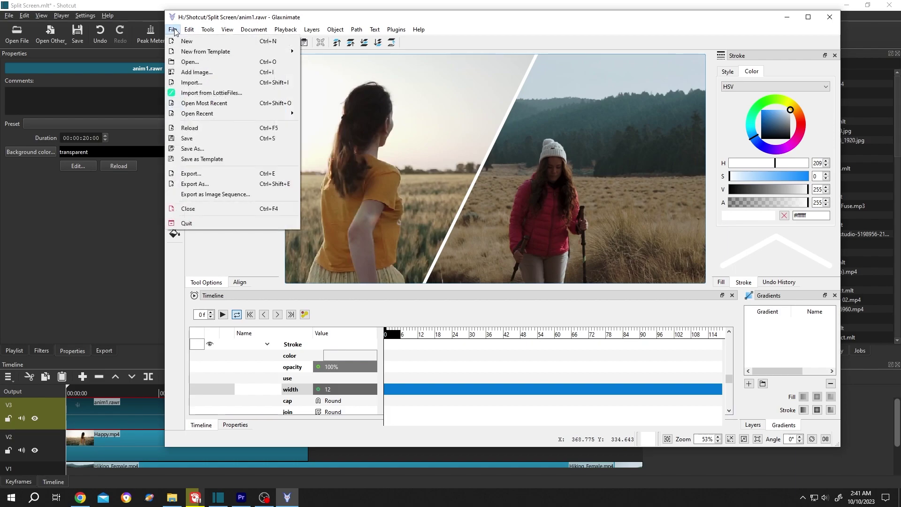
pyautogui.click(187, 222)
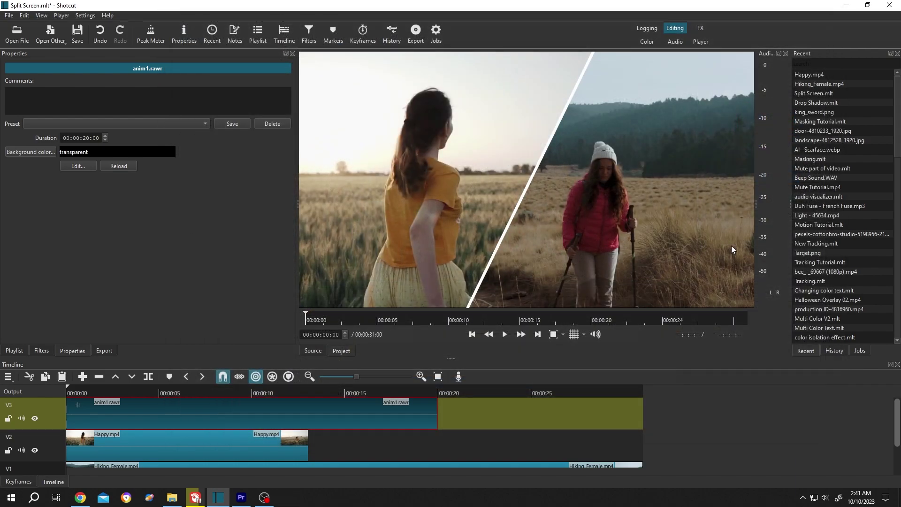